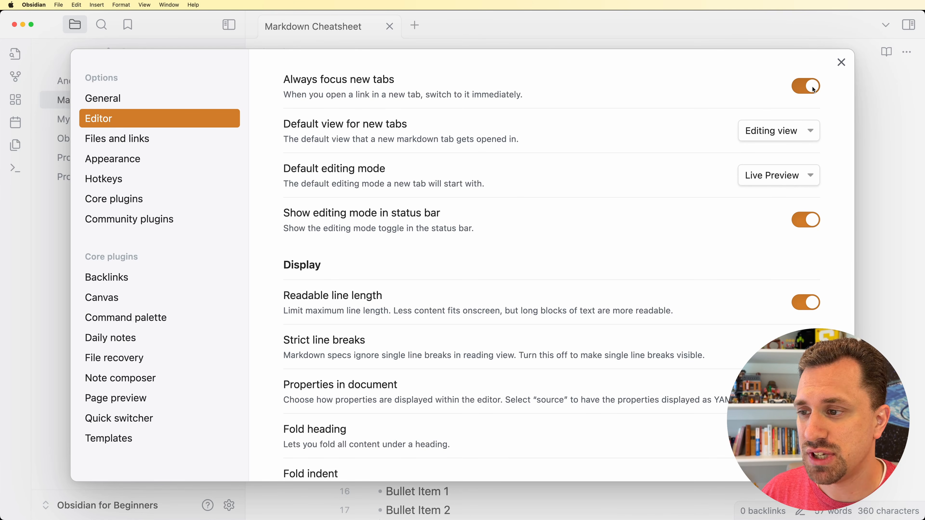
- Check the choices for the default view for new tabs and the default editing mode, keeping Editing view and Live Preview
{"action": "left_click", "coordinate": [802, 135]}
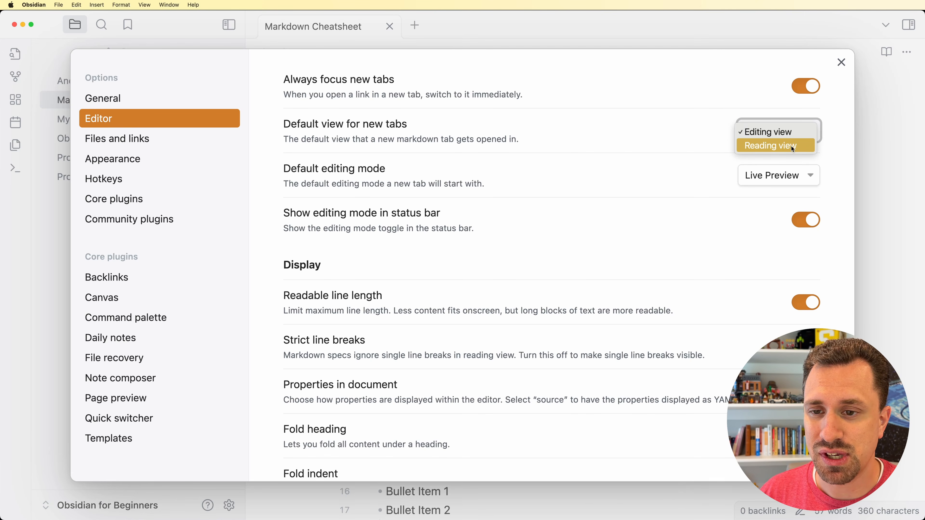
{"action": "left_click", "coordinate": [766, 135]}
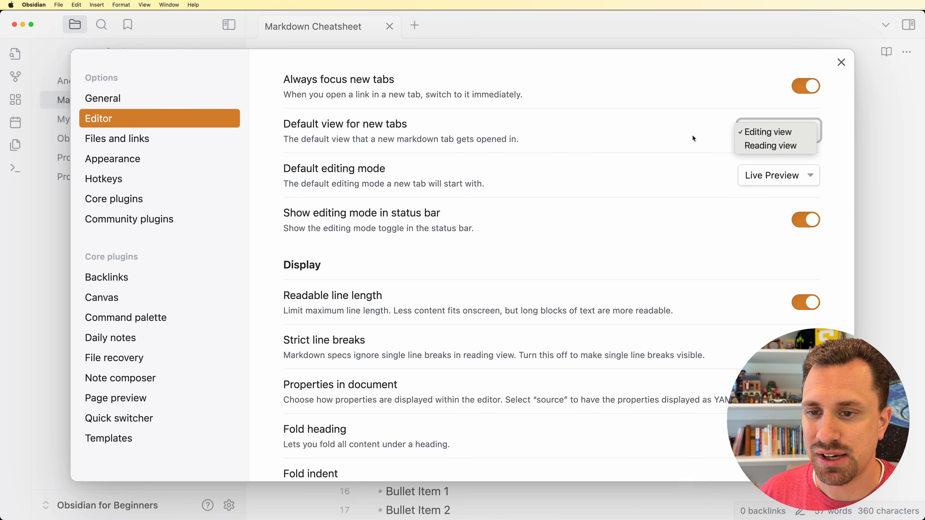
{"action": "left_click", "coordinate": [775, 176]}
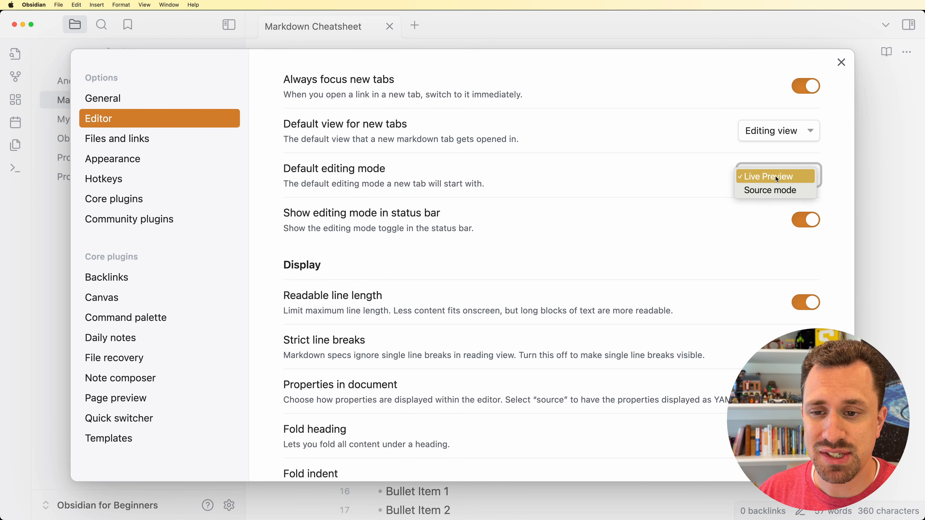
{"action": "left_click", "coordinate": [873, 165]}
{"action": "left_click", "coordinate": [867, 167]}
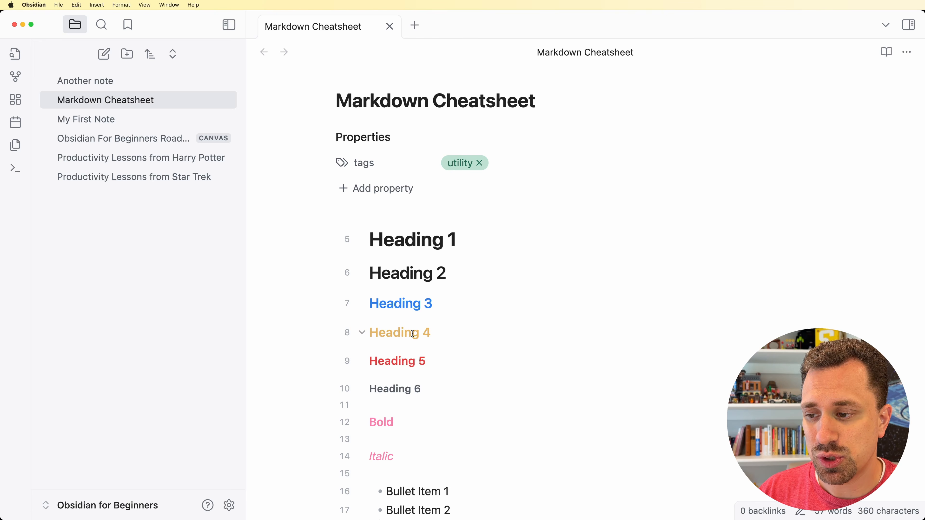
- Place the cursor in Heading 1 and move down through the headings to inspect their Markdown symbols in Live Preview
{"action": "left_click", "coordinate": [465, 242]}
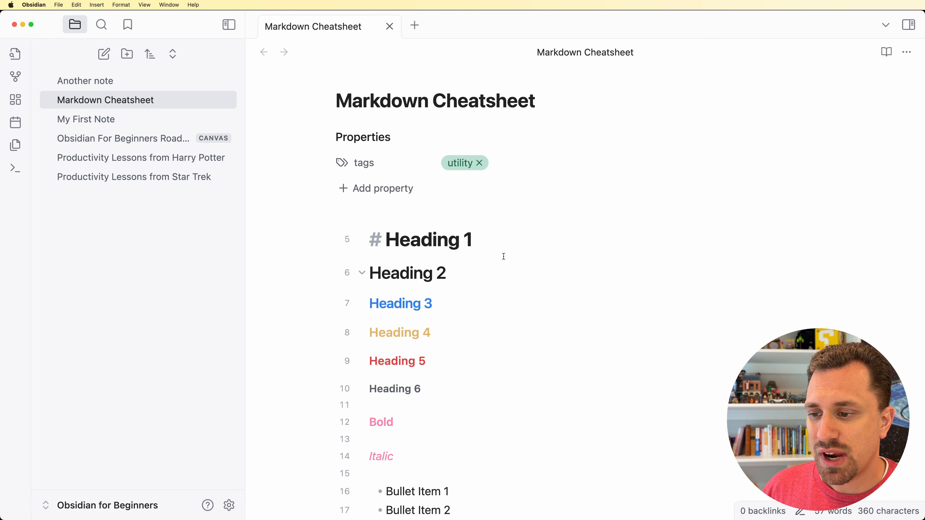
{"action": "left_click", "coordinate": [380, 242]}
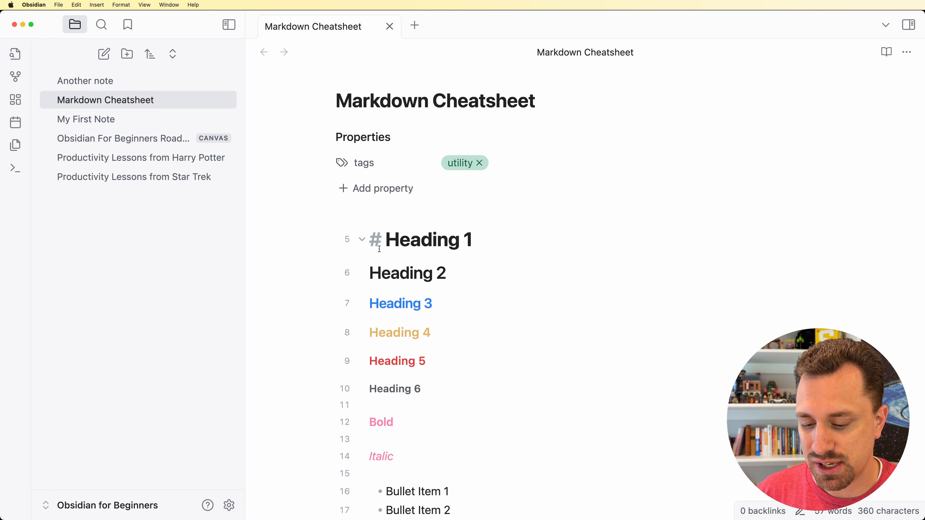
{"action": "key", "text": "Right"}
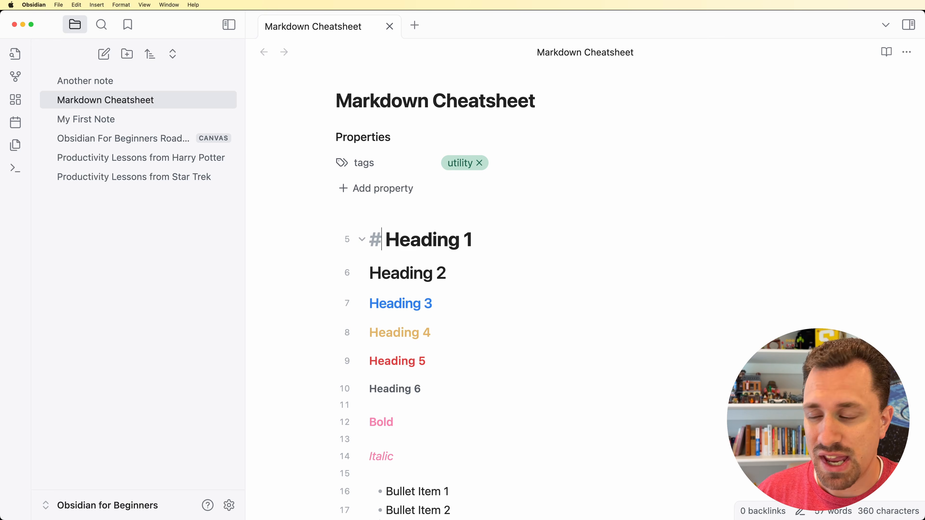
{"action": "key", "text": "Down"}
{"action": "key", "text": "Down"}
{"action": "key", "text": "Down"}
- Set the default editing mode to Source mode and view the raw Markdown in the Markdown Cheatsheet note
{"action": "left_click", "coordinate": [229, 506]}
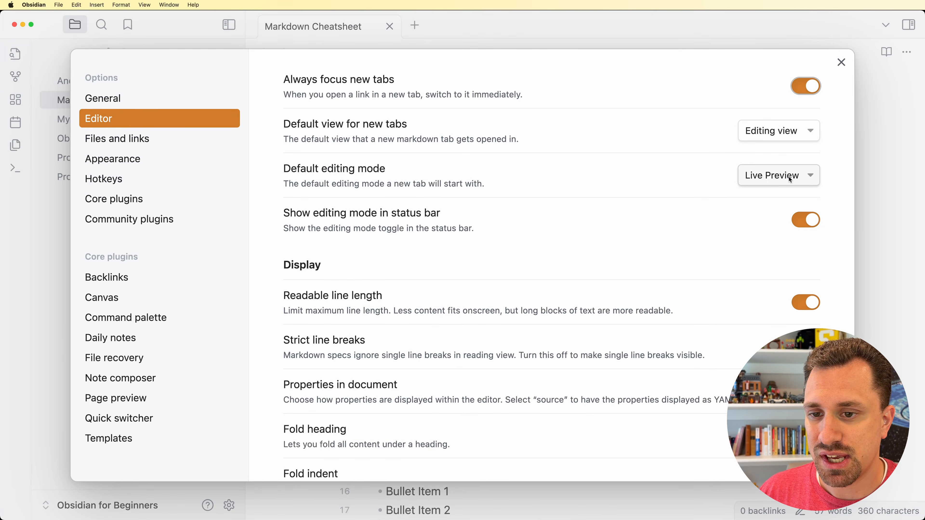
{"action": "left_click", "coordinate": [775, 175]}
{"action": "left_click", "coordinate": [771, 194]}
{"action": "key", "text": "Escape"}
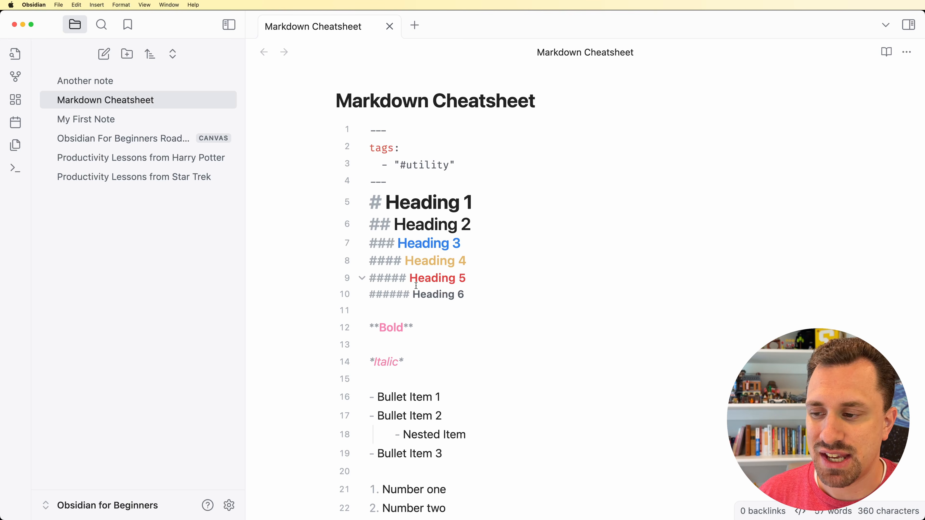
{"action": "left_click", "coordinate": [392, 312]}
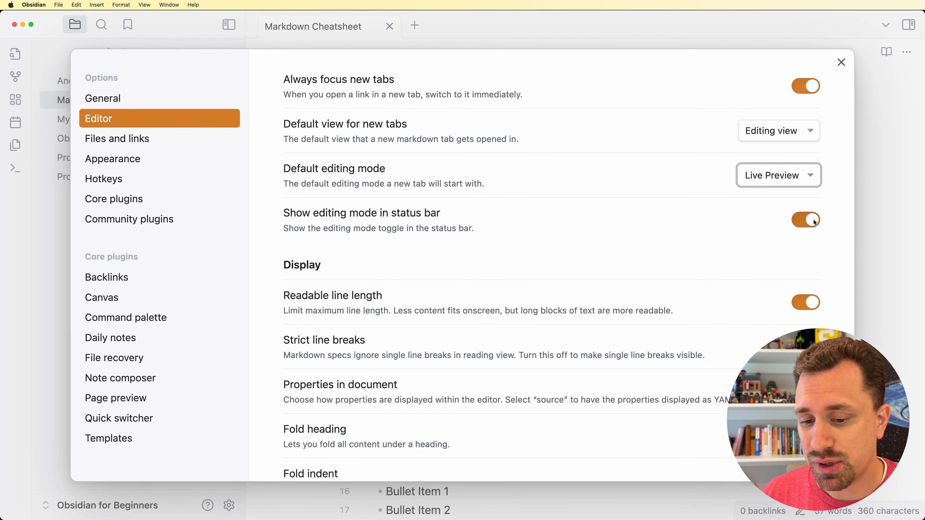
- Switch the display of the editing mode in the status bar off and on again
{"action": "left_click", "coordinate": [811, 221]}
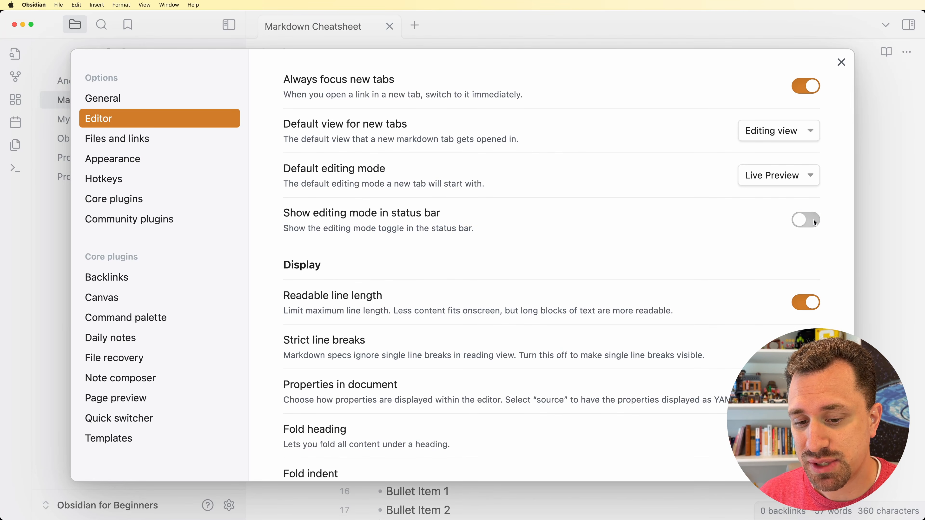
{"action": "left_click", "coordinate": [813, 223]}
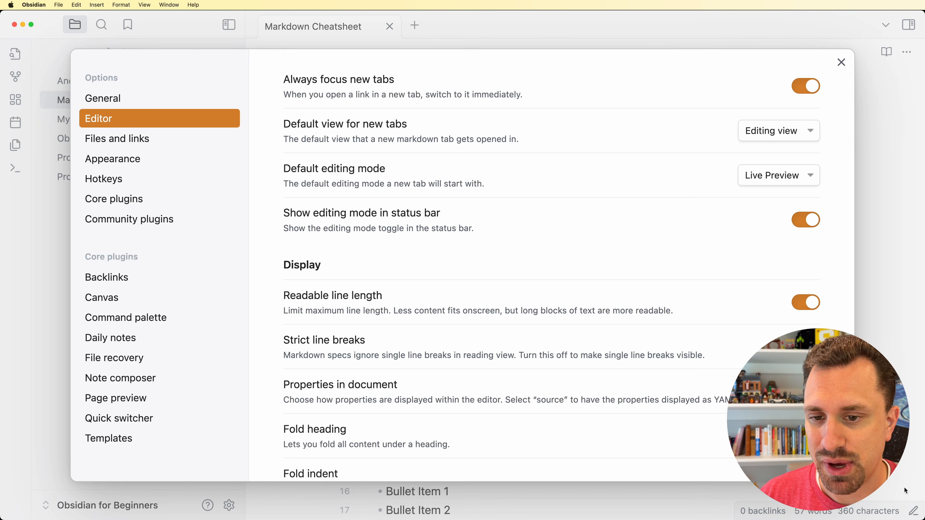
- Turn off Readable line length and add a long string of filler text after Heading 1 to test line width
{"action": "scroll", "coordinate": [723, 265], "scroll_direction": "down", "scroll_amount": 5}
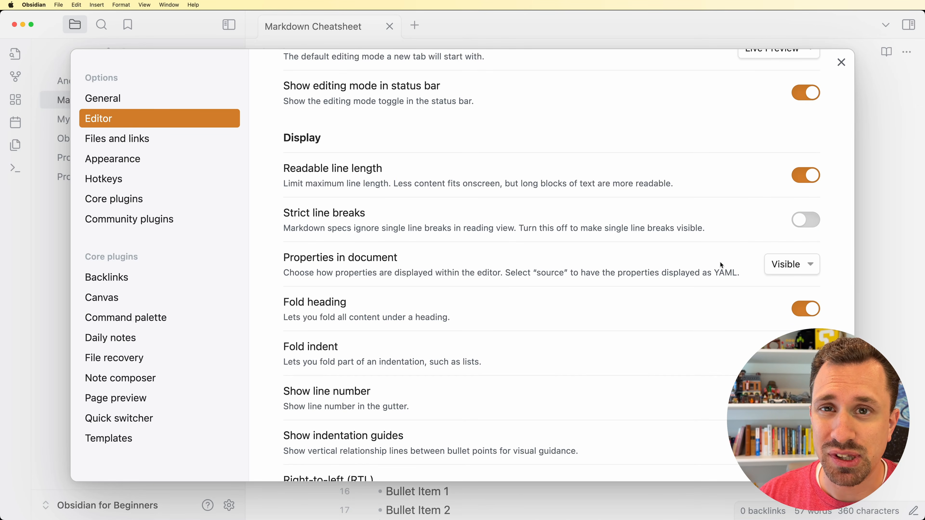
{"action": "left_click", "coordinate": [806, 176]}
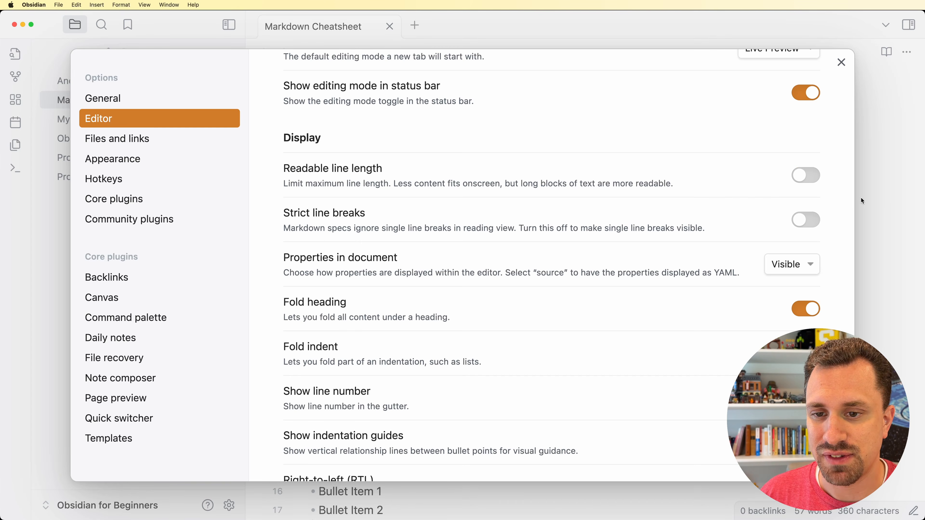
{"action": "left_click", "coordinate": [879, 201]}
{"action": "left_click", "coordinate": [440, 241]}
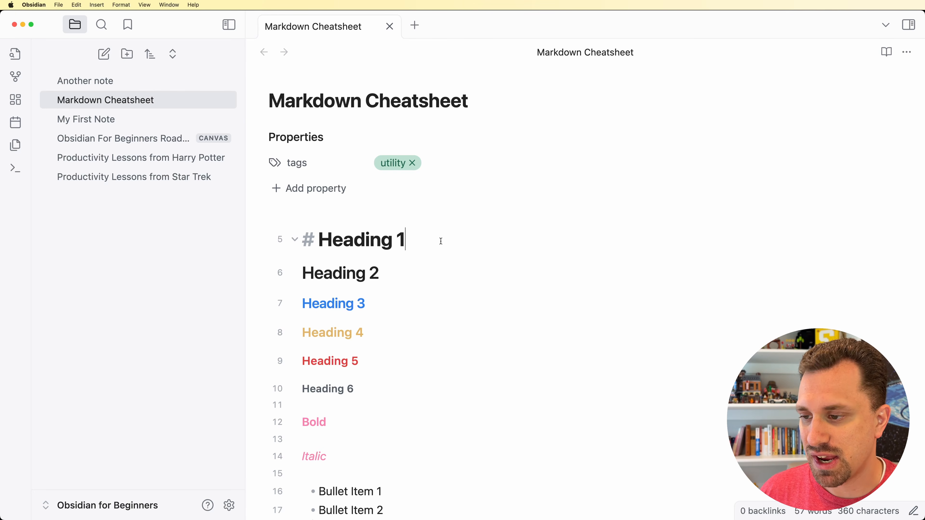
{"action": "type", "text": "dlkfja;slejfl;ewsjfdl;awejfli;ewsjfai;laesjfl;.eajsfli;ewjfl;aseijf;laeisjf;leisjf;laewijf;laesijf;lesijf;aelsijf"}
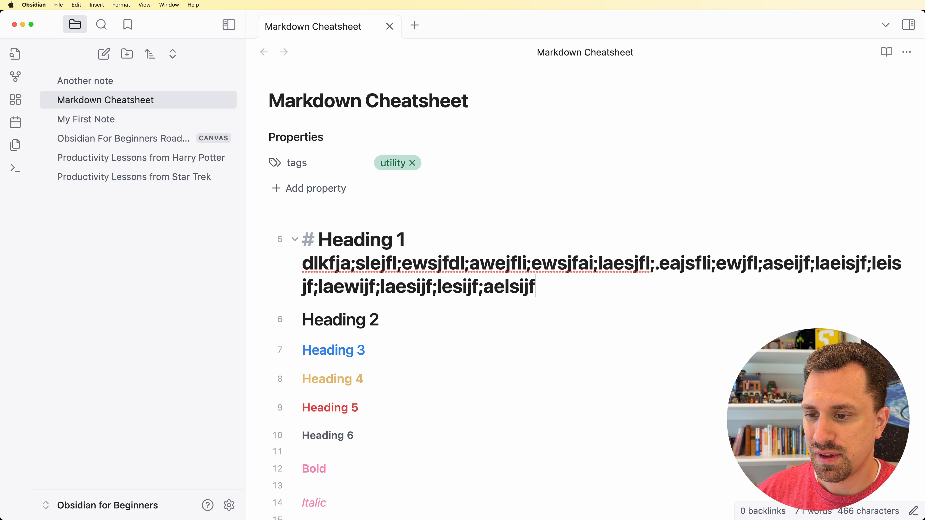
{"action": "type", "text": ";laesijf;laesijf;lesaijf;leasijf;elsaijf;els.aijf;lesijf;laesijf;lesaijf;lesaijf;lewaijf;leawijf;aeiljs"}
- Turn Readable line length back on and return to the note
{"action": "key", "text": "super+comma"}
{"action": "left_click", "coordinate": [806, 302]}
{"action": "key", "text": "Escape"}
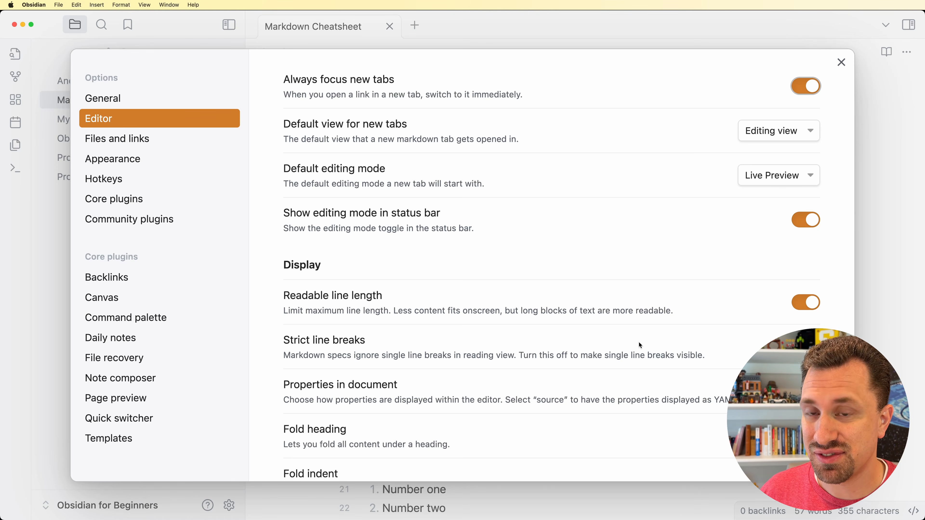
- Check the display choices for Properties in document, keeping Visible, and return to the note
{"action": "scroll", "coordinate": [638, 342], "scroll_direction": "down", "scroll_amount": 6}
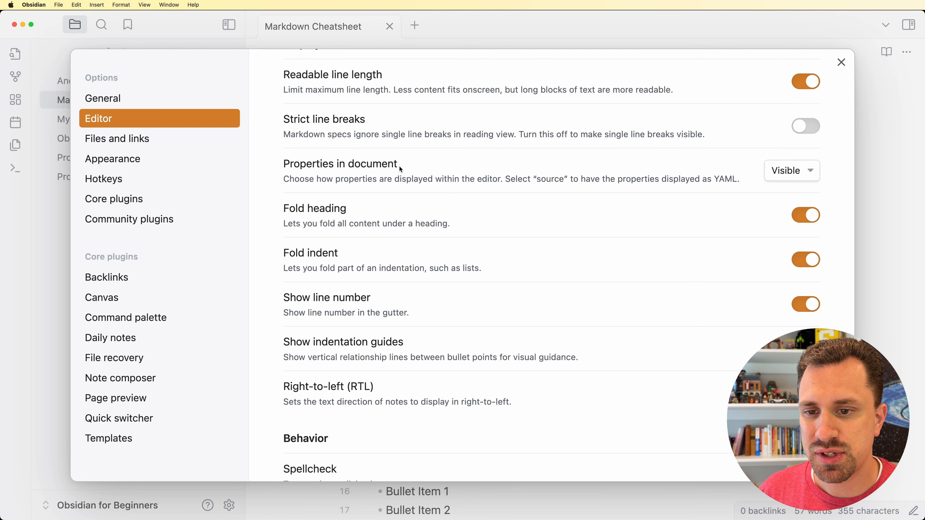
{"action": "left_click", "coordinate": [779, 169]}
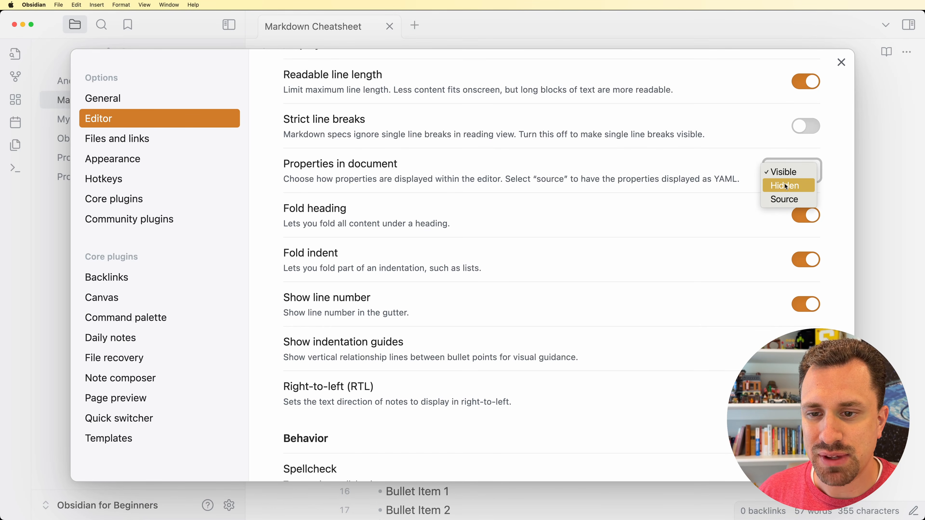
{"action": "left_click", "coordinate": [786, 171]}
{"action": "key", "text": "Escape"}
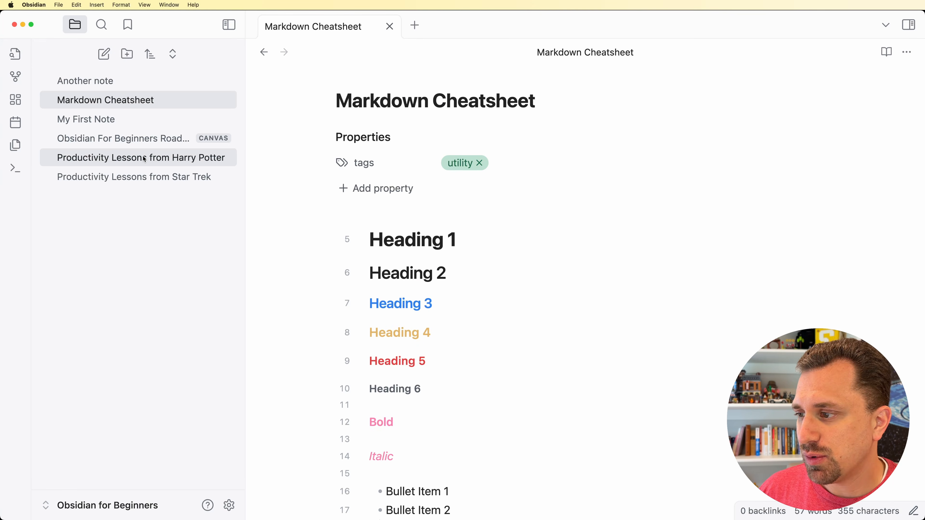
- In the Productivity Lessons from Star Trek note, insert two blank lines at the start and add a tags property with #productivity
{"action": "left_click", "coordinate": [144, 177]}
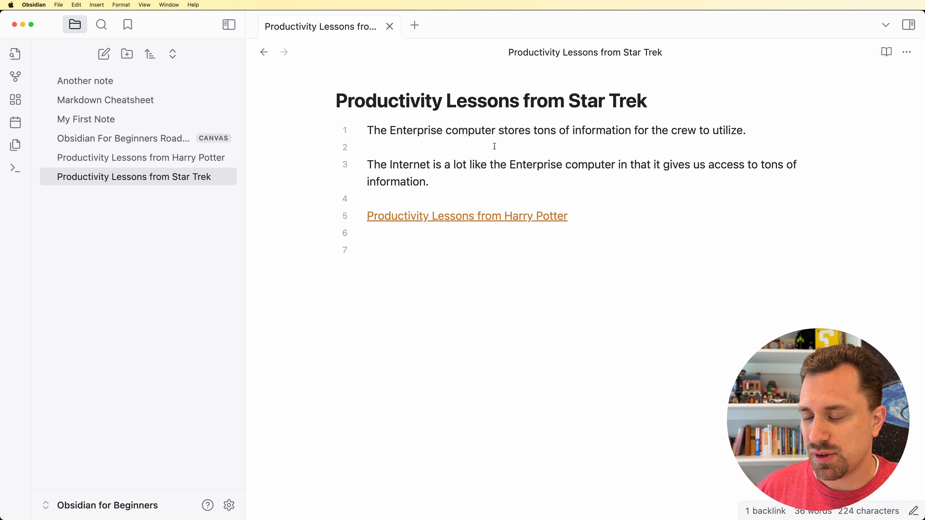
{"action": "key", "text": "Return"}
{"action": "key", "text": "Return"}
{"action": "key", "text": "Up"}
{"action": "key", "text": "Up"}
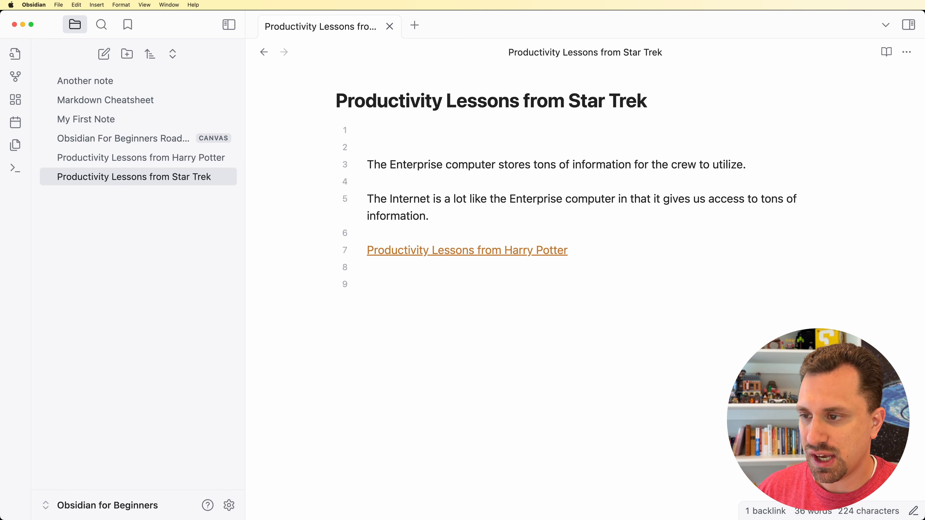
{"action": "type", "text": "---"}
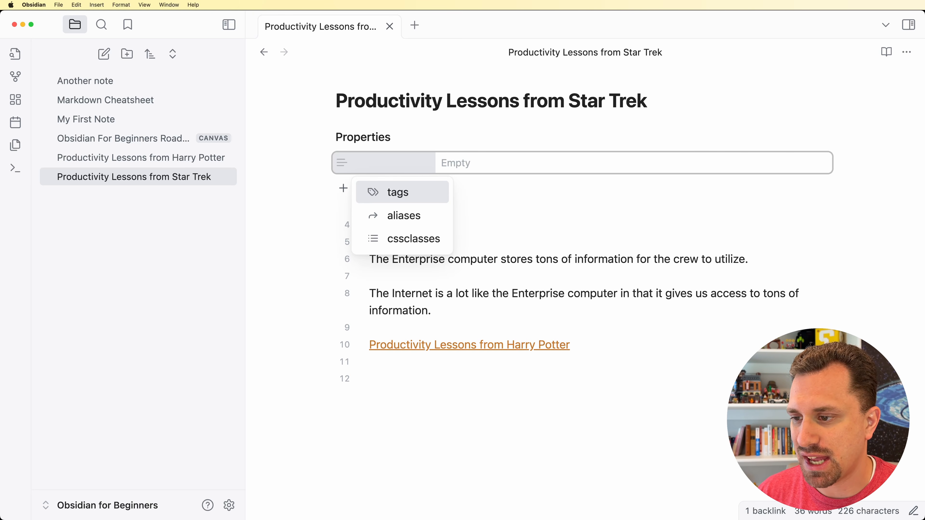
{"action": "key", "text": "Return"}
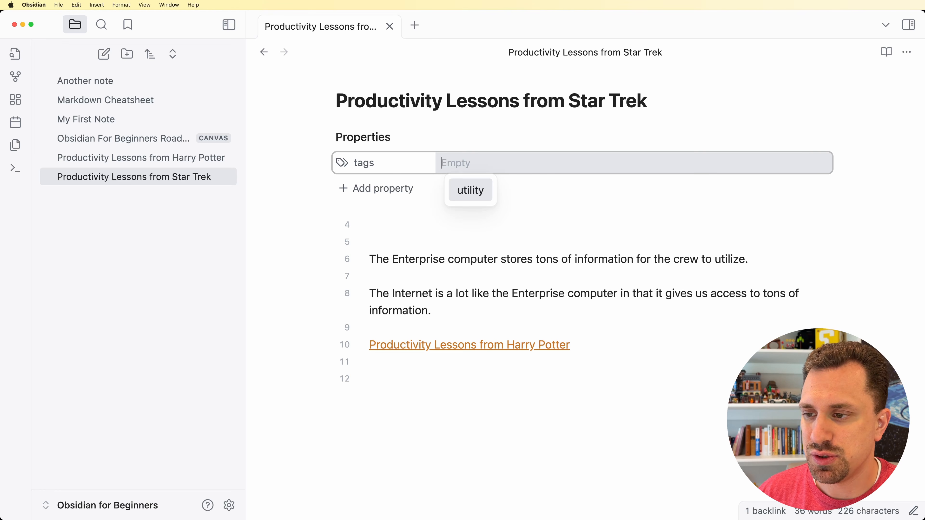
{"action": "type", "text": "#productivity"}
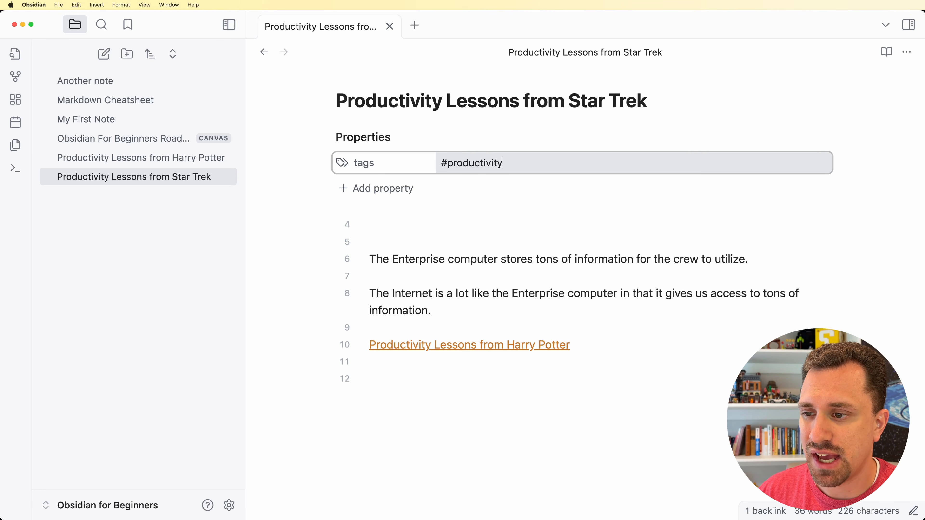
{"action": "key", "text": "Return"}
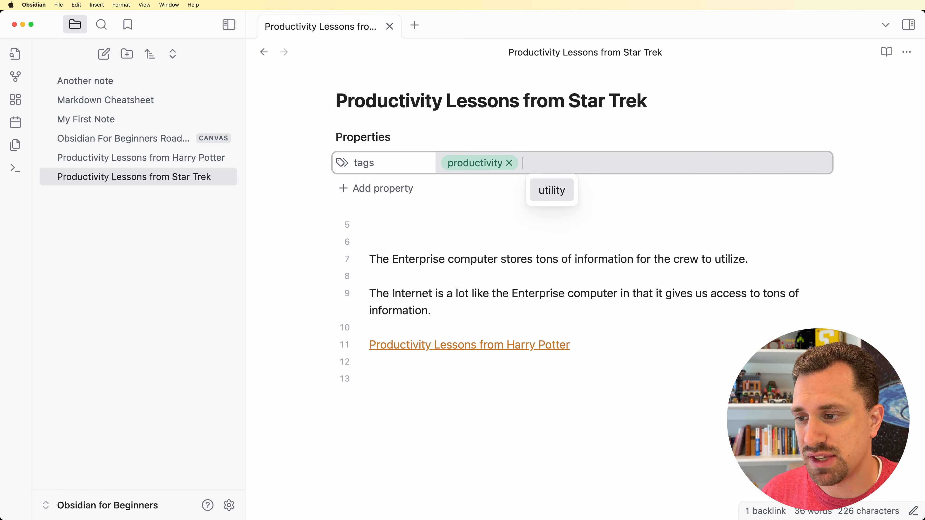
- Set Properties in document to Hidden and return to the Star Trek note
{"action": "left_click", "coordinate": [229, 505]}
{"action": "scroll", "coordinate": [765, 302], "scroll_direction": "down", "scroll_amount": 3}
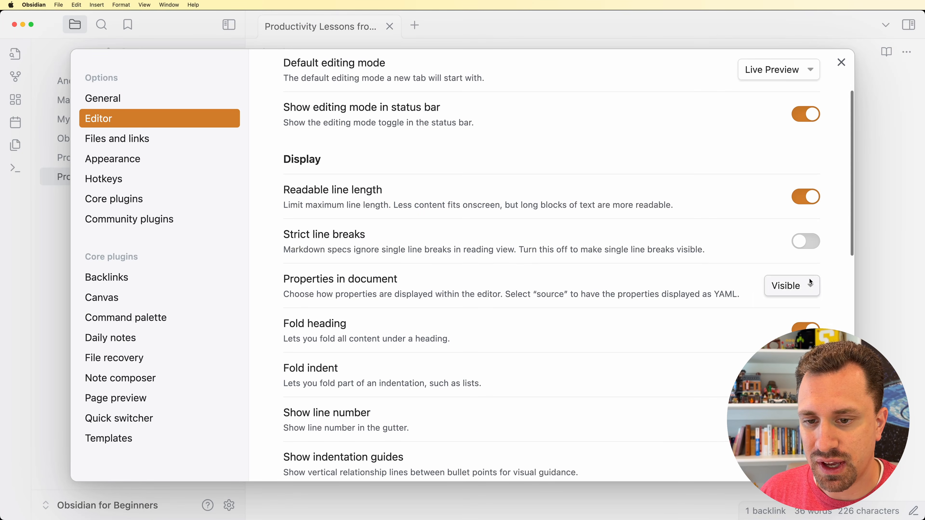
{"action": "left_click", "coordinate": [801, 284]}
{"action": "left_click", "coordinate": [794, 302]}
{"action": "key", "text": "Escape"}
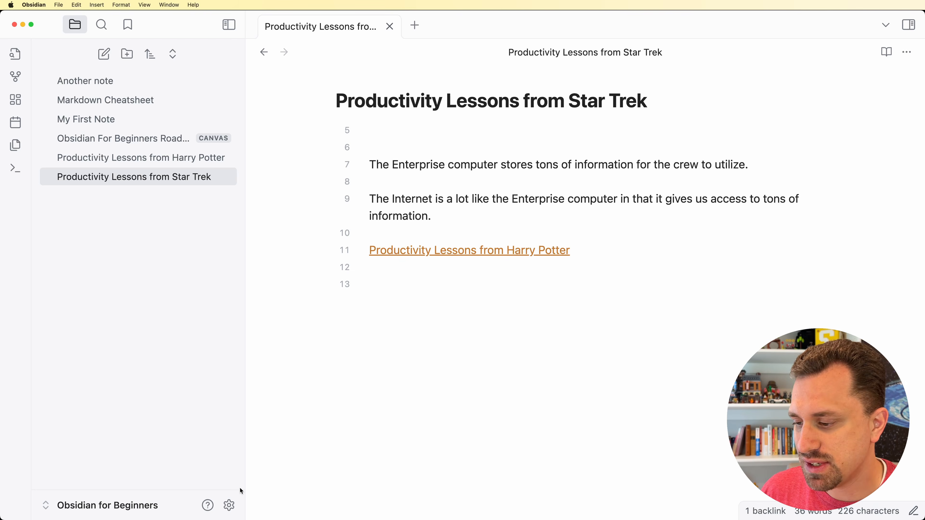
- Set Properties in document to Source and highlight the YAML block at the start of the Star Trek note
{"action": "left_click", "coordinate": [234, 513]}
{"action": "left_click", "coordinate": [801, 295]}
{"action": "left_click", "coordinate": [793, 306]}
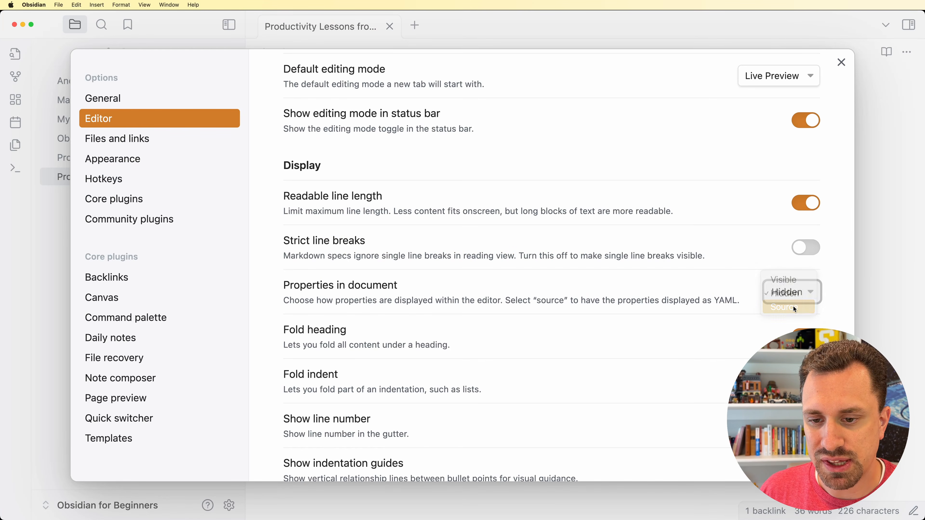
{"action": "left_click", "coordinate": [875, 287]}
{"action": "left_click_drag", "start_coordinate": [389, 130], "coordinate": [368, 132]}
{"action": "left_click_drag", "start_coordinate": [401, 189], "coordinate": [362, 133]}
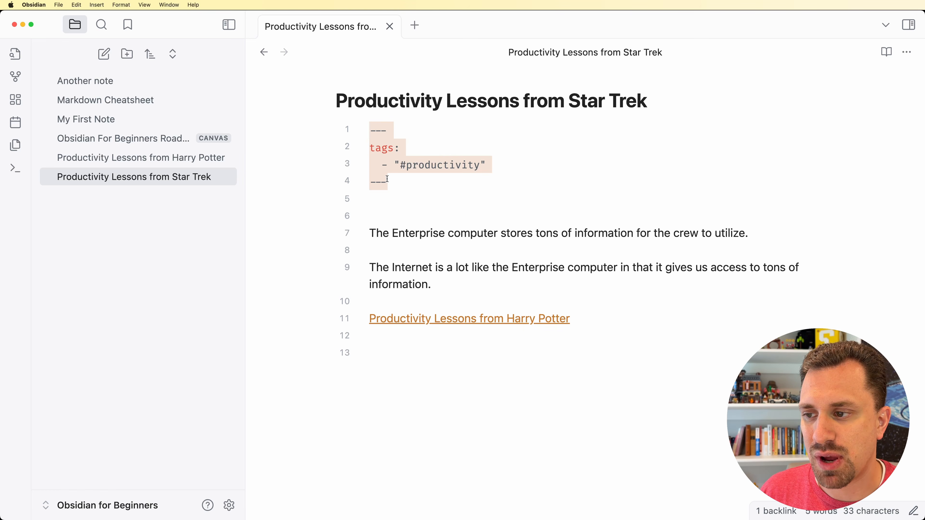
{"action": "left_click", "coordinate": [403, 184]}
- Delete one blank line below the YAML block and set Properties in document to Visible
{"action": "left_click", "coordinate": [378, 213]}
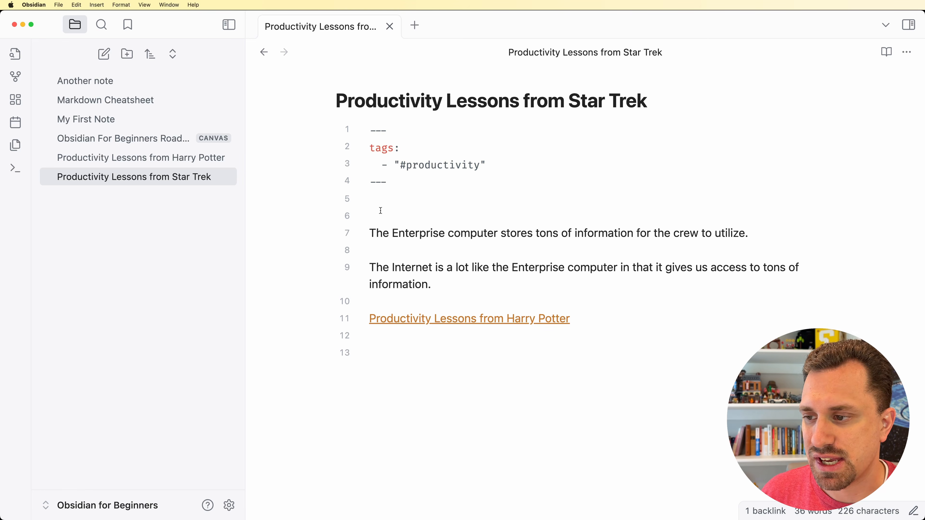
{"action": "key", "text": "BackSpace"}
{"action": "left_click", "coordinate": [229, 505]}
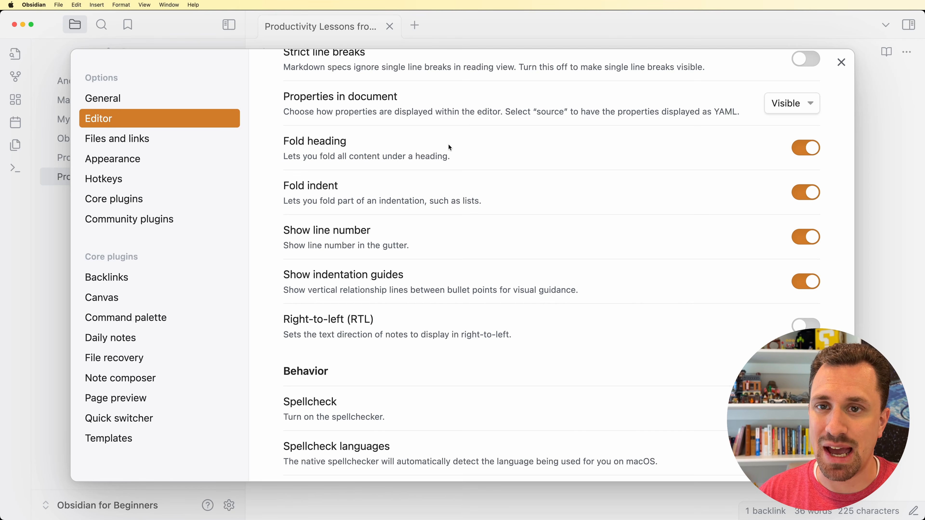
{"action": "key", "text": "Escape"}
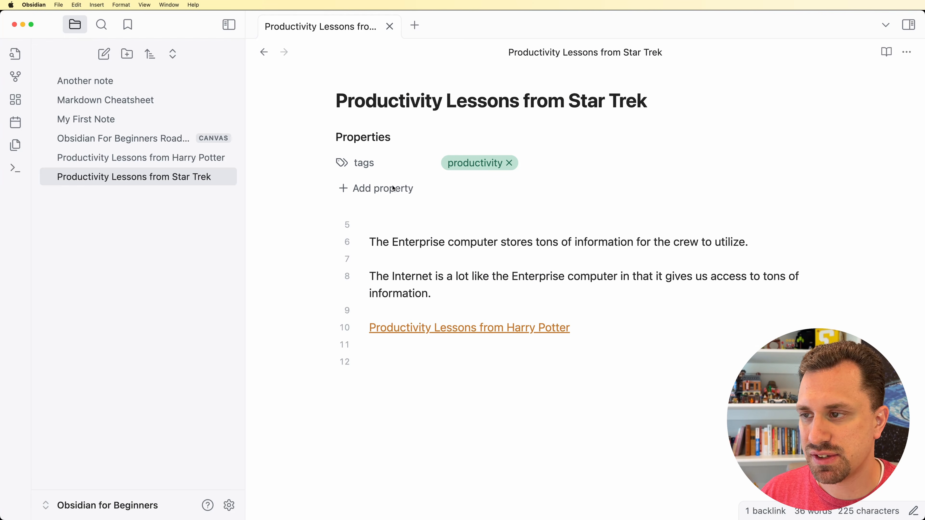
- Open the Markdown Cheatsheet note and fold all content under Heading 1
{"action": "left_click", "coordinate": [180, 103]}
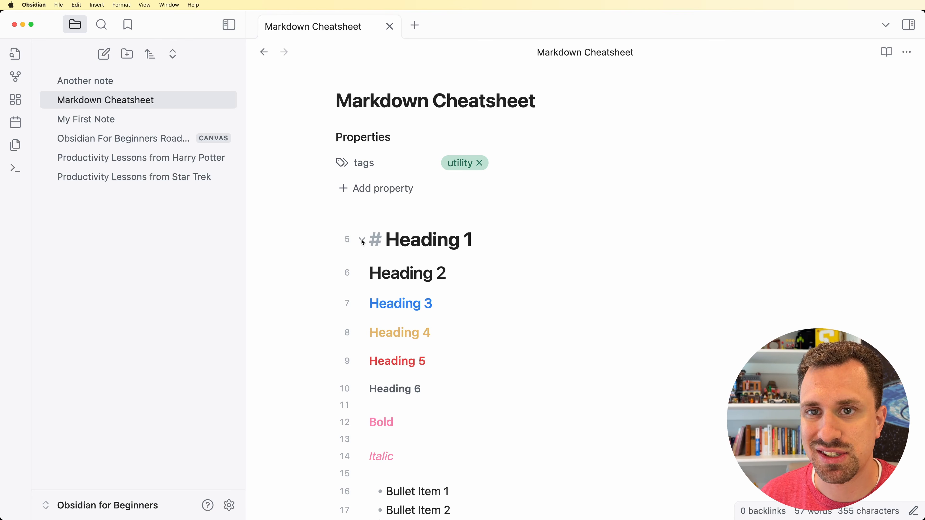
{"action": "left_click", "coordinate": [362, 240]}
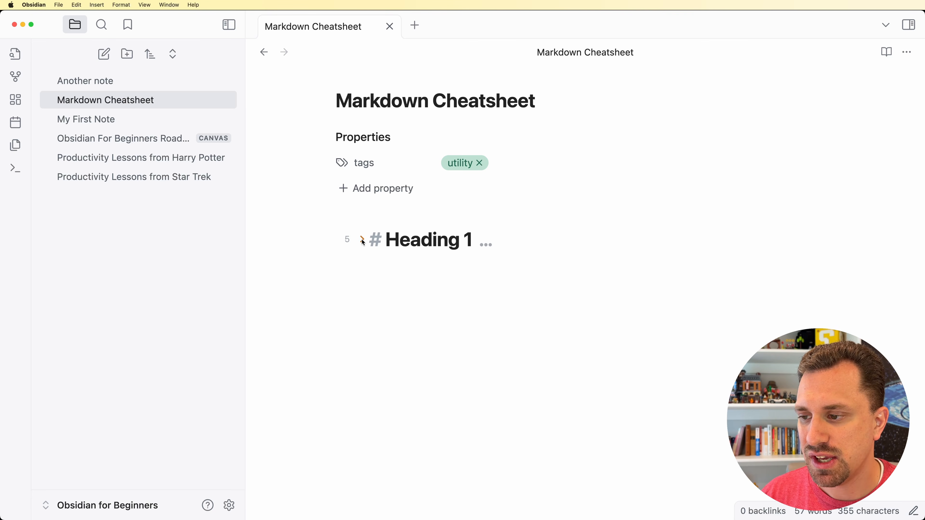
- Unfold the content under Heading 1 and check the Fold indent option in the Editor settings
{"action": "left_click", "coordinate": [362, 240]}
{"action": "left_click", "coordinate": [362, 240]}
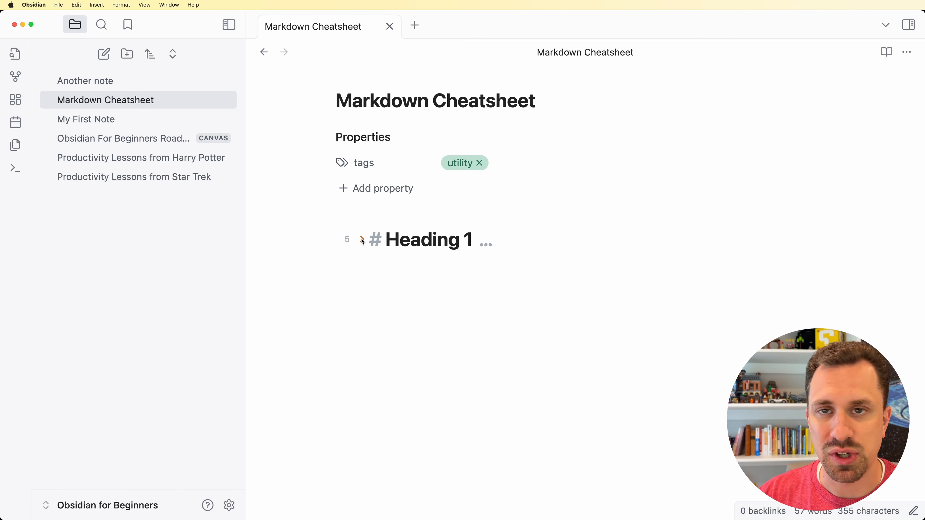
{"action": "left_click", "coordinate": [362, 240]}
{"action": "left_click", "coordinate": [229, 505]}
{"action": "scroll", "coordinate": [525, 275], "scroll_direction": "down", "scroll_amount": 5}
{"action": "key", "text": "Escape"}
- Fold the nested item under Bullet Item 2 and unfold it again
{"action": "scroll", "coordinate": [415, 286], "scroll_direction": "down", "scroll_amount": 5}
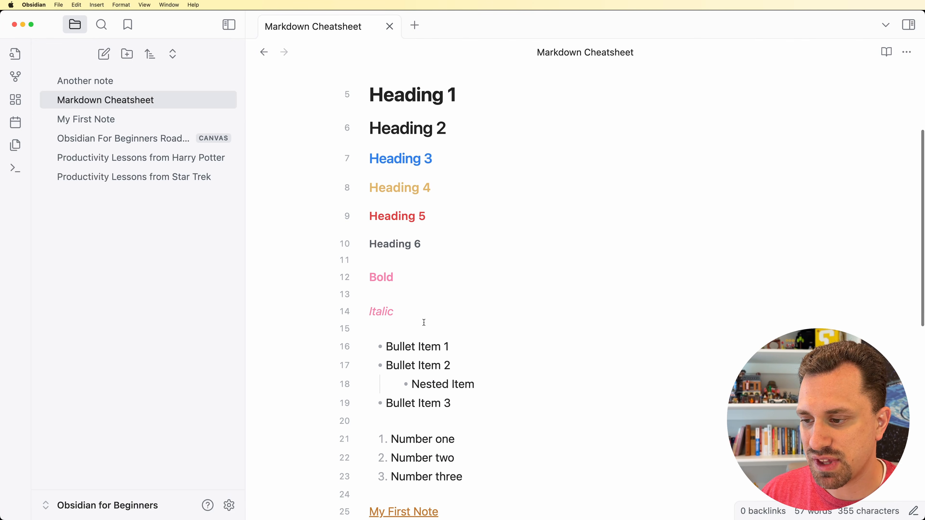
{"action": "scroll", "coordinate": [415, 286], "scroll_direction": "down", "scroll_amount": 1}
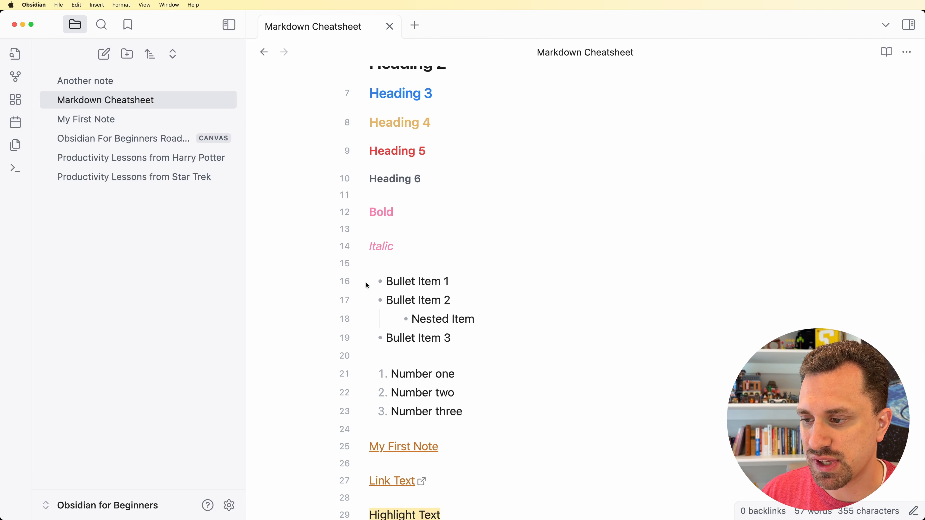
{"action": "left_click", "coordinate": [366, 300]}
{"action": "left_click", "coordinate": [366, 301]}
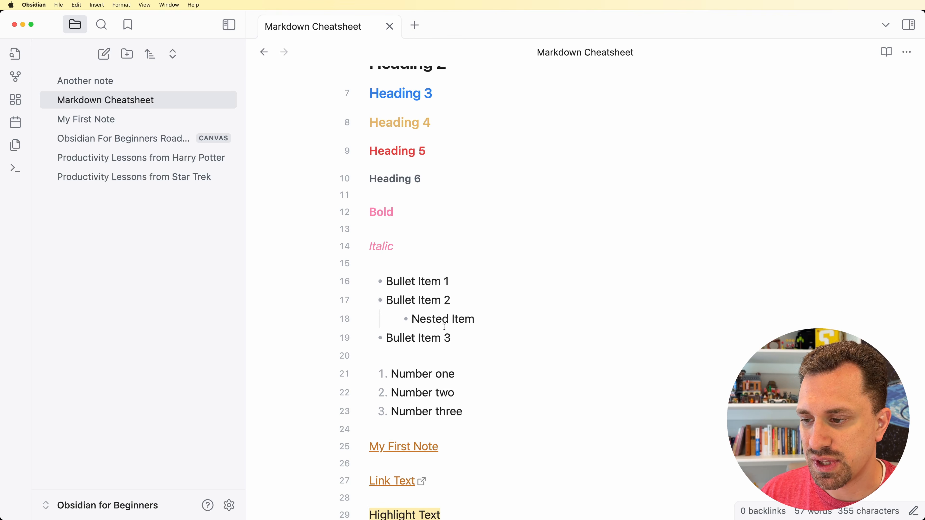
{"action": "left_click", "coordinate": [366, 300]}
{"action": "left_click", "coordinate": [366, 301]}
- Review the Show line number and Show indentation guides settings and examine the line numbers and list guides in the note
{"action": "left_click", "coordinate": [230, 505]}
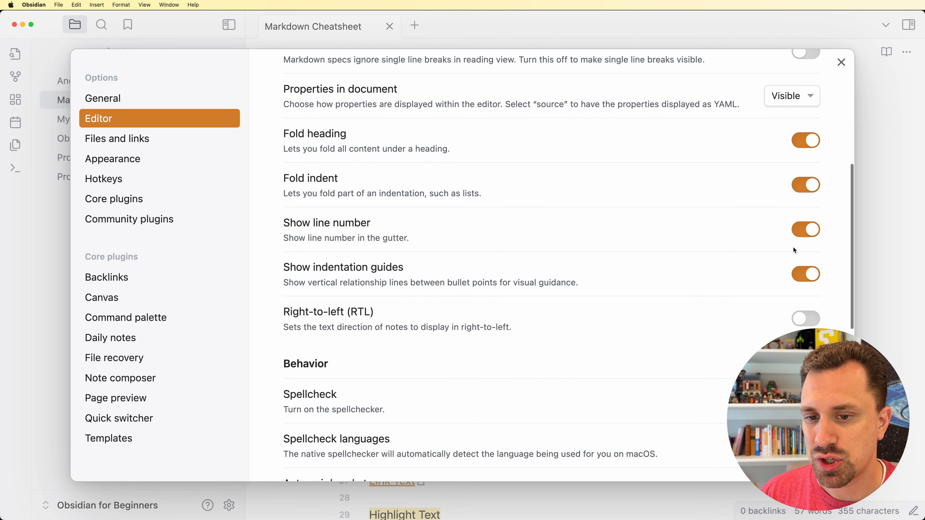
{"action": "left_click", "coordinate": [860, 239]}
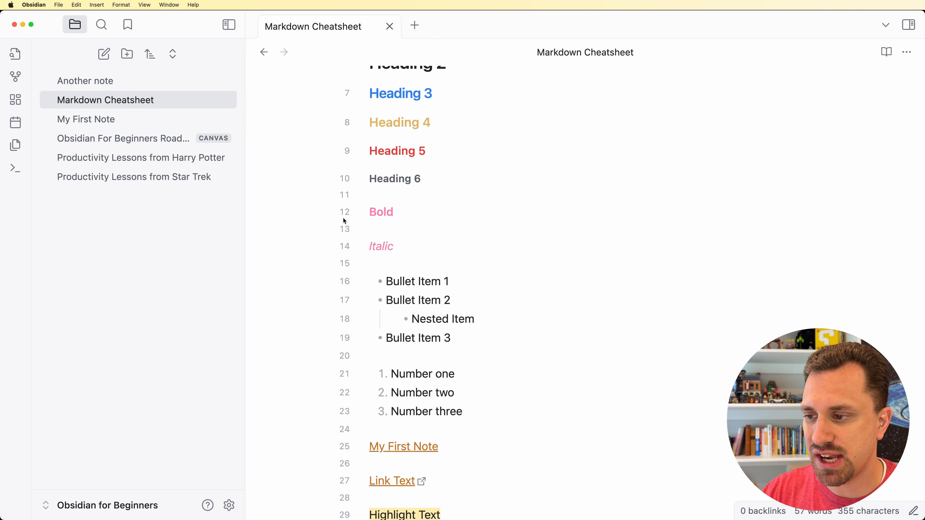
{"action": "scroll", "coordinate": [345, 223], "scroll_direction": "down", "scroll_amount": 8}
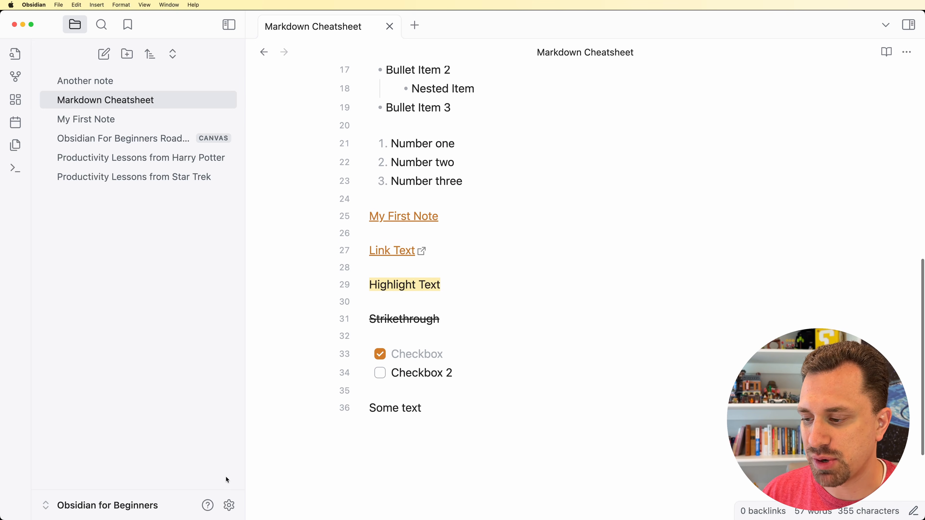
{"action": "left_click", "coordinate": [229, 505]}
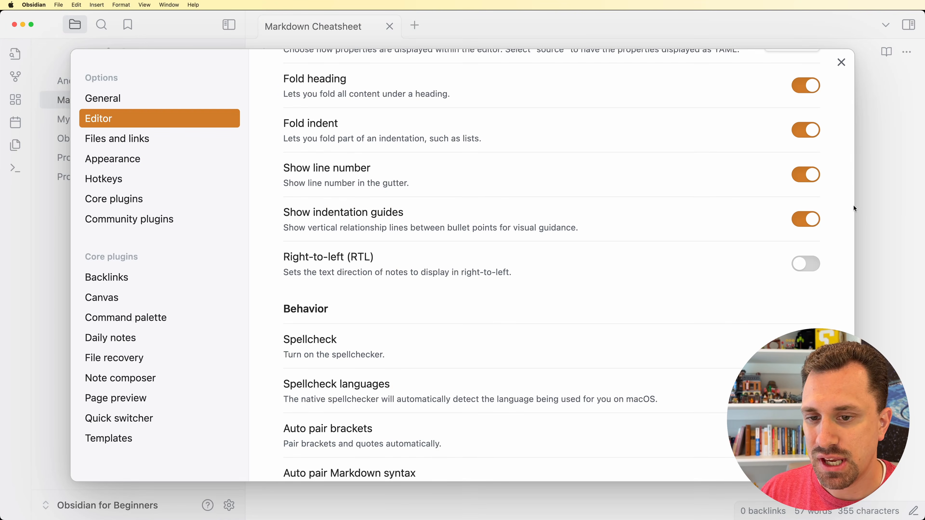
{"action": "left_click", "coordinate": [873, 213]}
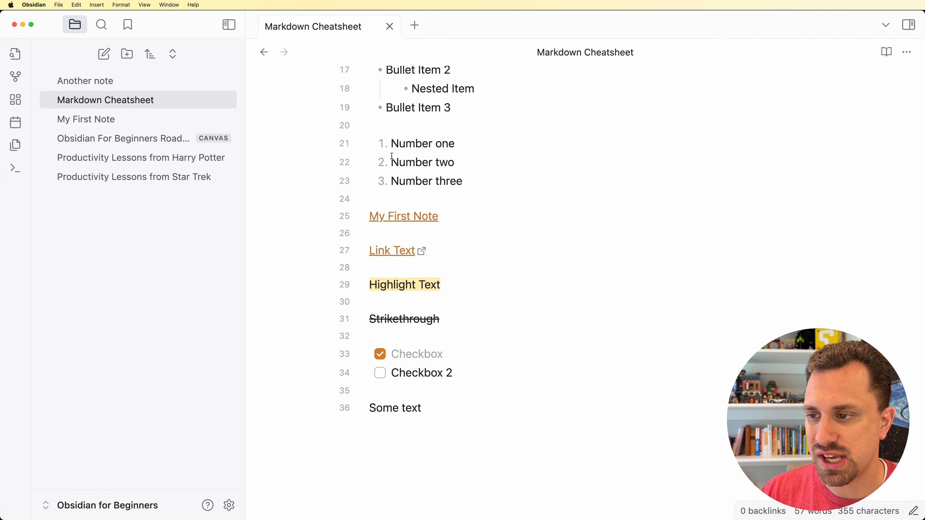
{"action": "scroll", "coordinate": [393, 173], "scroll_direction": "up", "scroll_amount": 3}
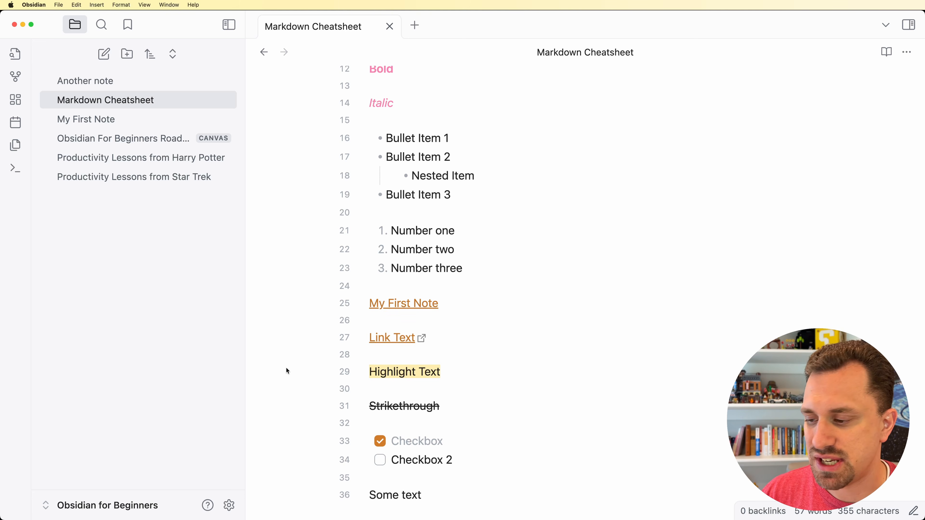
- Review the Right-to-left, Spellcheck and auto pair options in the Editor settings, and return to the note
{"action": "key", "text": "super+comma"}
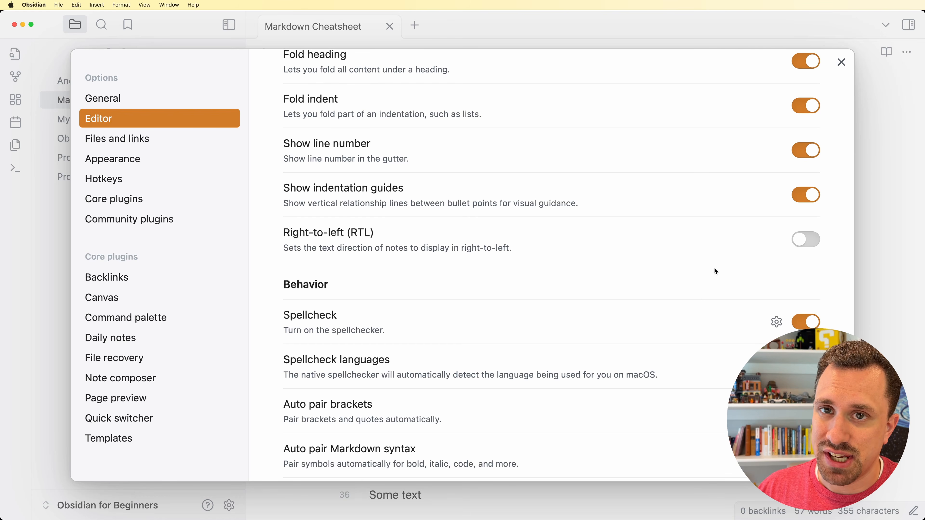
{"action": "scroll", "coordinate": [715, 268], "scroll_direction": "down", "scroll_amount": 3}
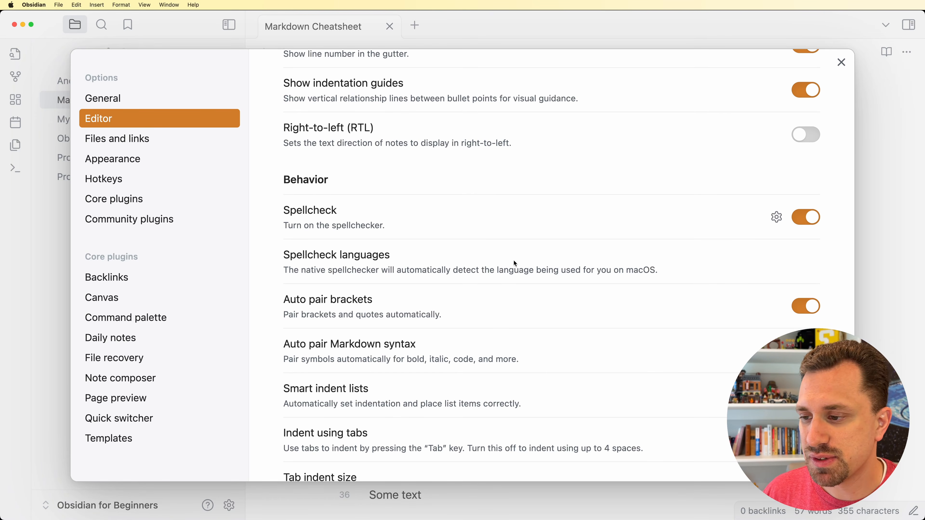
{"action": "scroll", "coordinate": [625, 220], "scroll_direction": "down", "scroll_amount": 4}
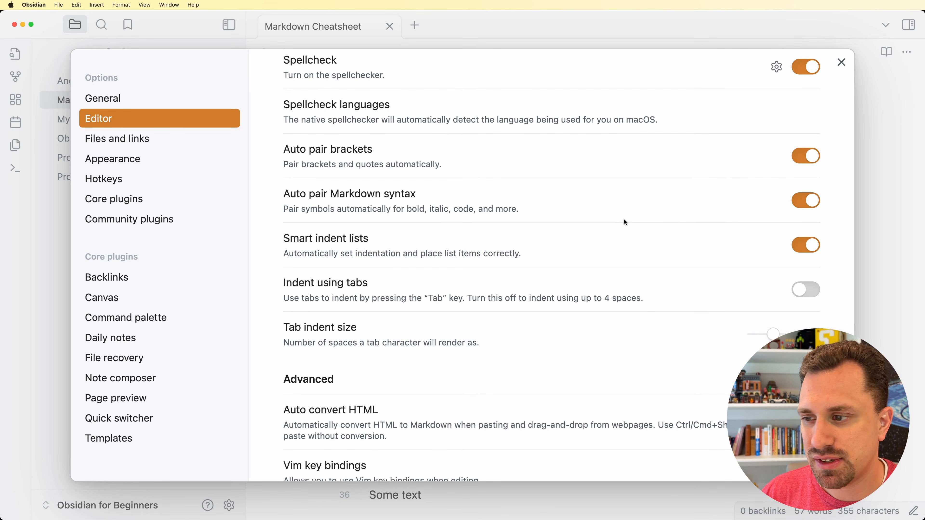
{"action": "key", "text": "Escape"}
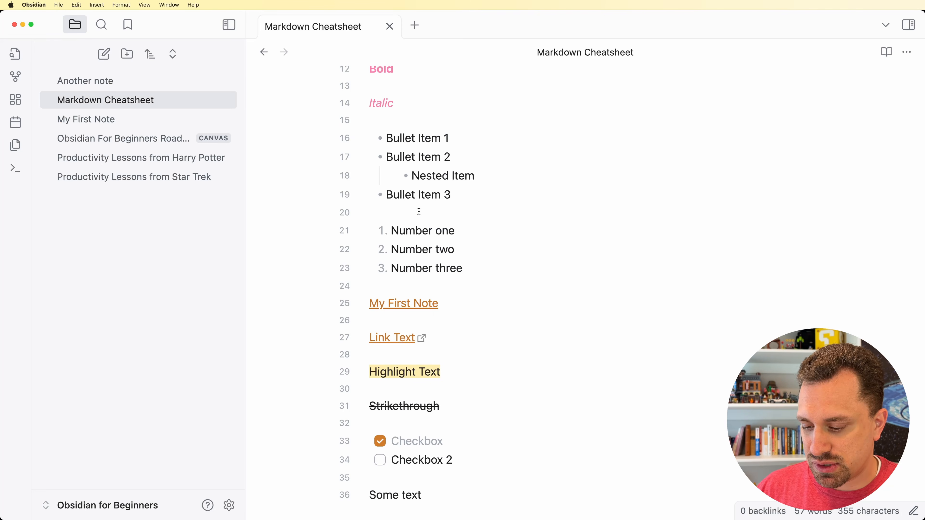
- Enter the word quote in double quotation marks on the blank line below Bullet Item 3 and delete it
{"action": "type", "text": "\""}
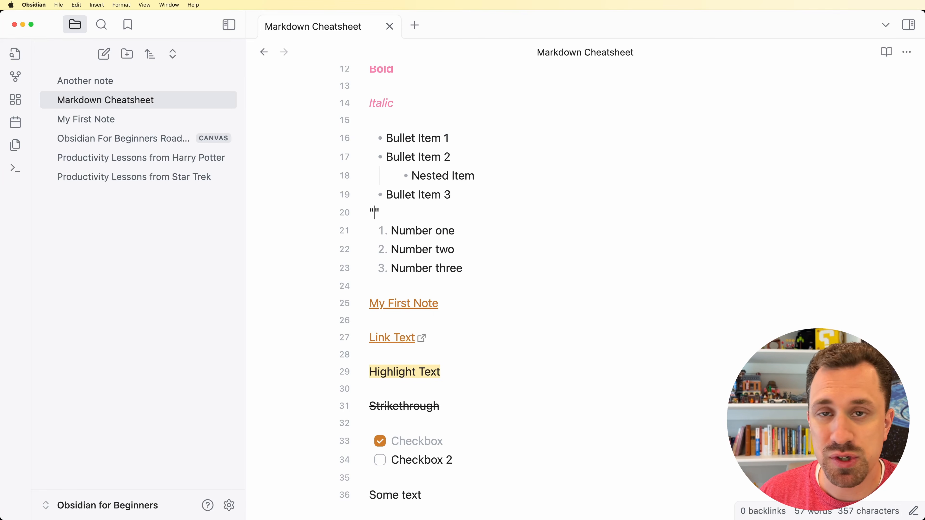
{"action": "type", "text": "quote"}
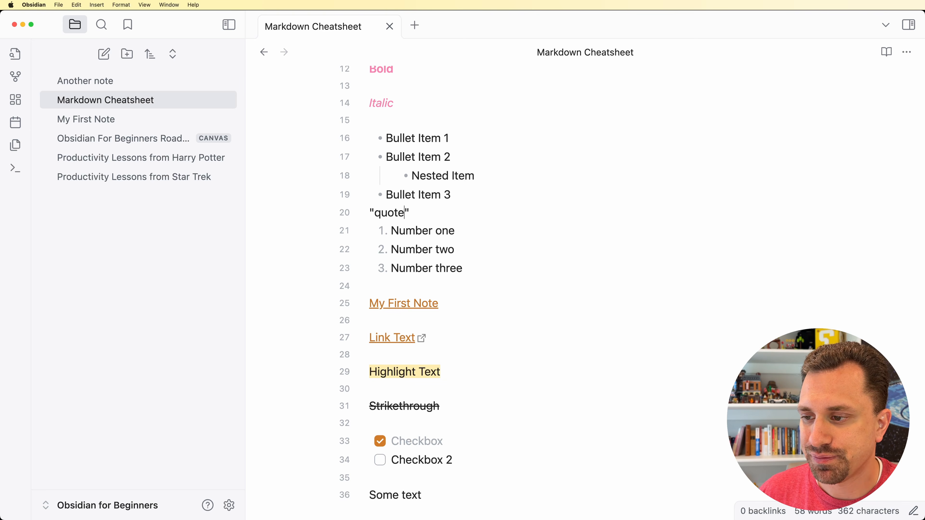
{"action": "key", "text": "shift+super+Left"}
{"action": "key", "text": "BackSpace"}
- Start a [[ ]] internal link on the blank line below Bullet Item 3 and delete the brackets
{"action": "type", "text": "[["}
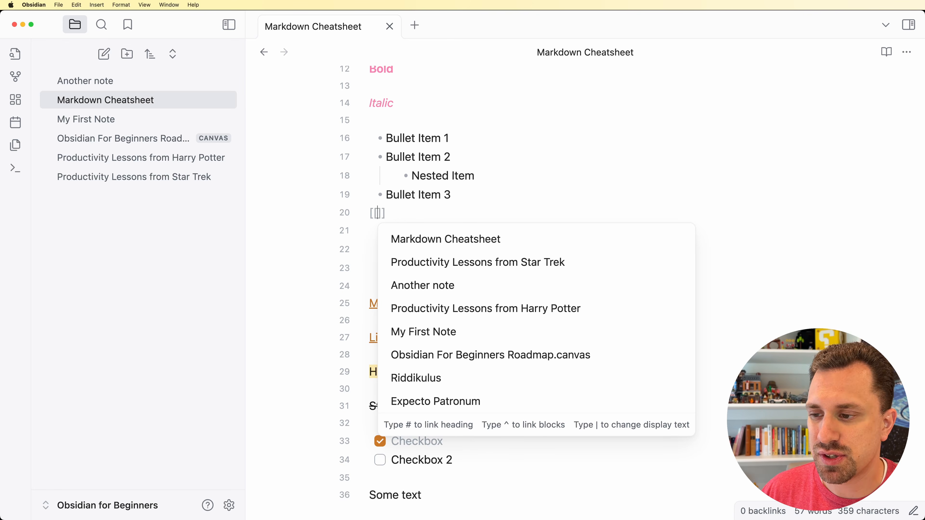
{"action": "key", "text": "super+Right"}
{"action": "key", "text": "shift+super+Left"}
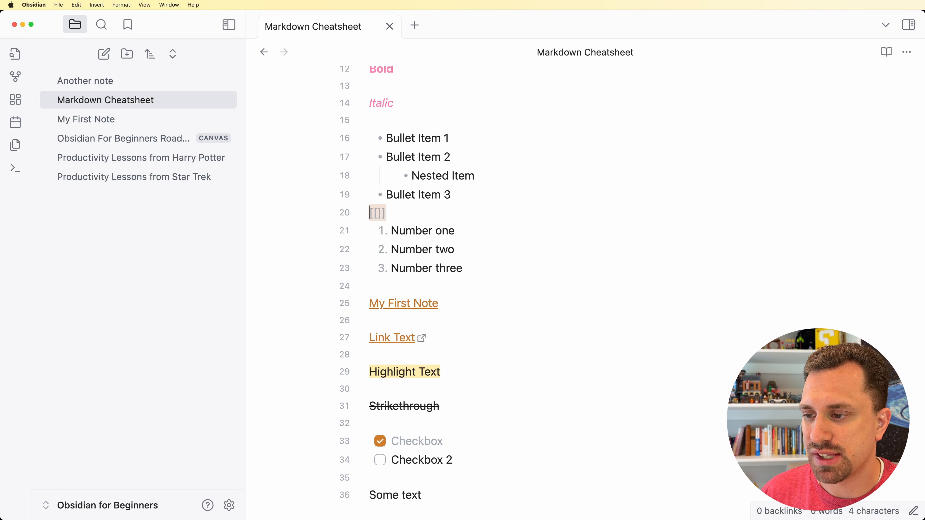
{"action": "key", "text": "BackSpace"}
- Check the Smart indent lists setting and add an empty bullet below Nested Item at the same indentation
{"action": "key", "text": "super+comma"}
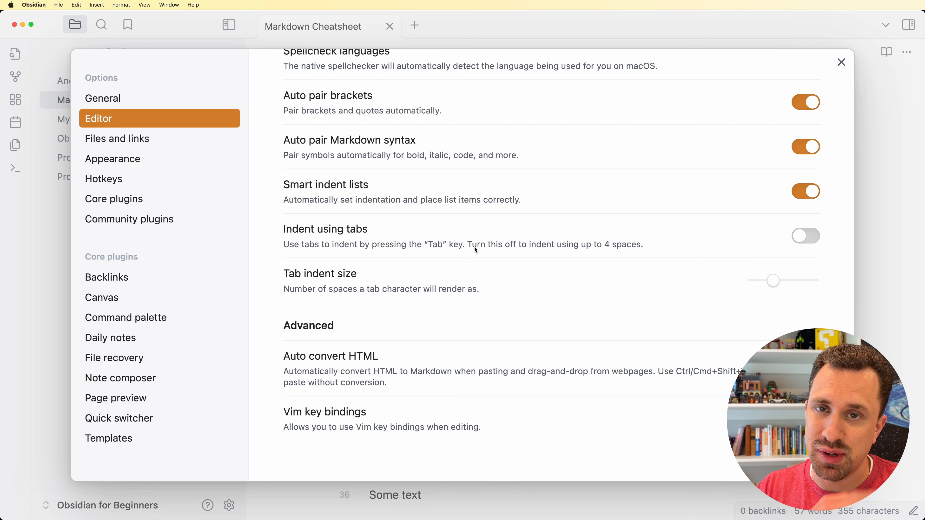
{"action": "left_click", "coordinate": [897, 241]}
{"action": "left_click", "coordinate": [482, 171]}
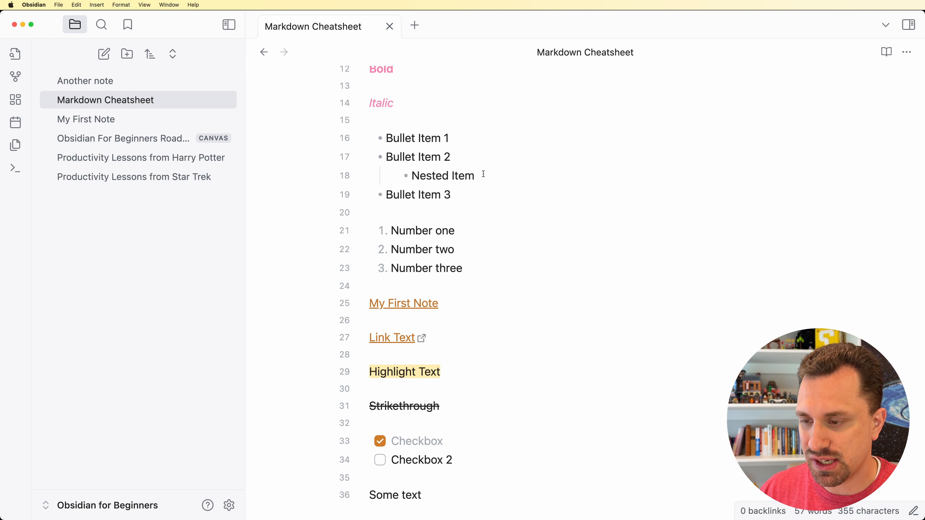
{"action": "left_click", "coordinate": [484, 174]}
{"action": "key", "text": "Return"}
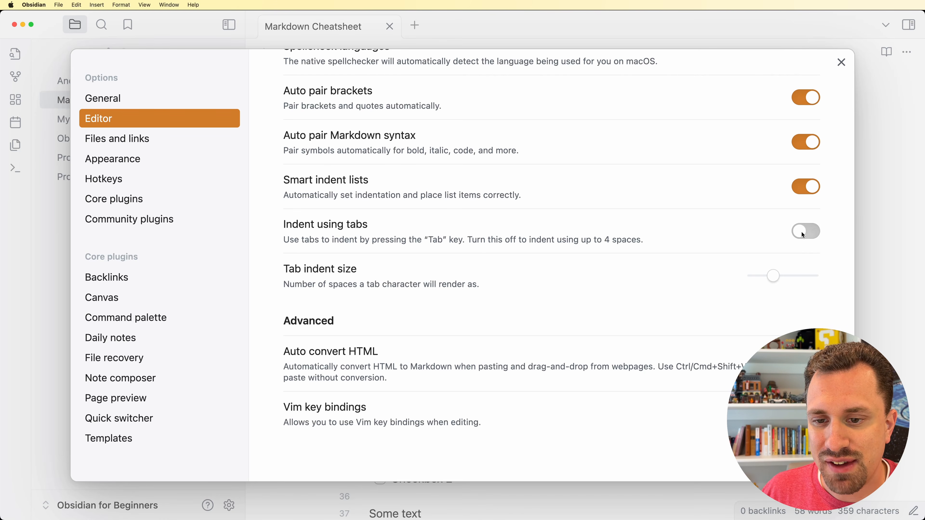
- Turn on Indent using tabs and indent the blank line below Number three with one tab
{"action": "left_click", "coordinate": [854, 231]}
{"action": "left_click", "coordinate": [417, 303]}
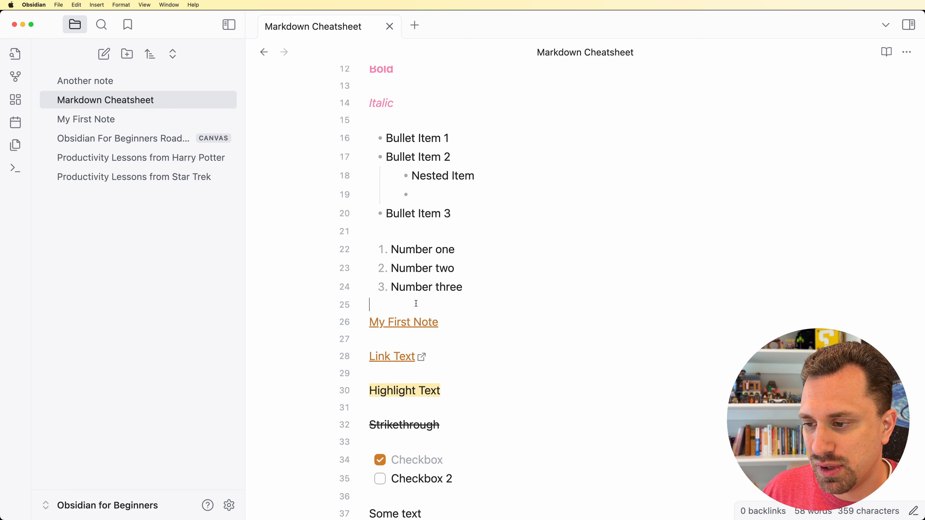
{"action": "key", "text": "Tab"}
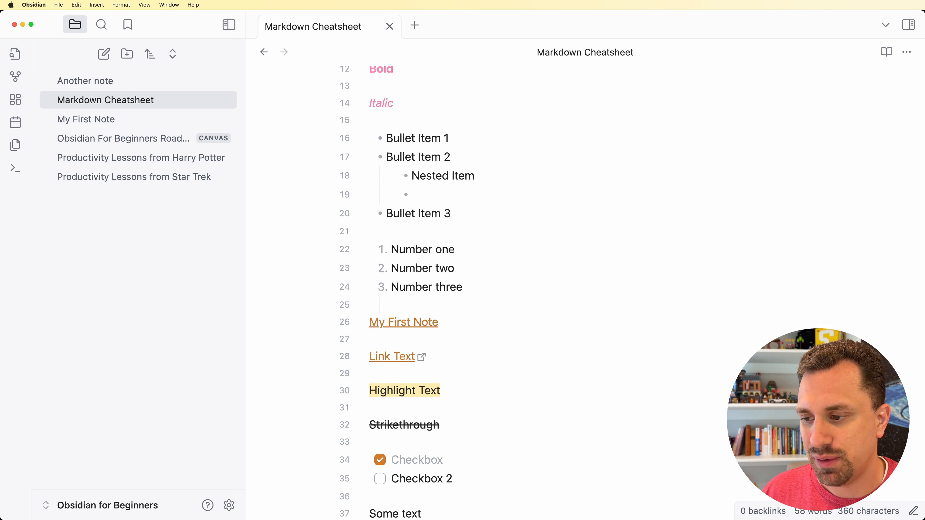
- Turn off Indent using tabs and indent the blank line below Bullet Item 3 with spaces
{"action": "left_click", "coordinate": [812, 233]}
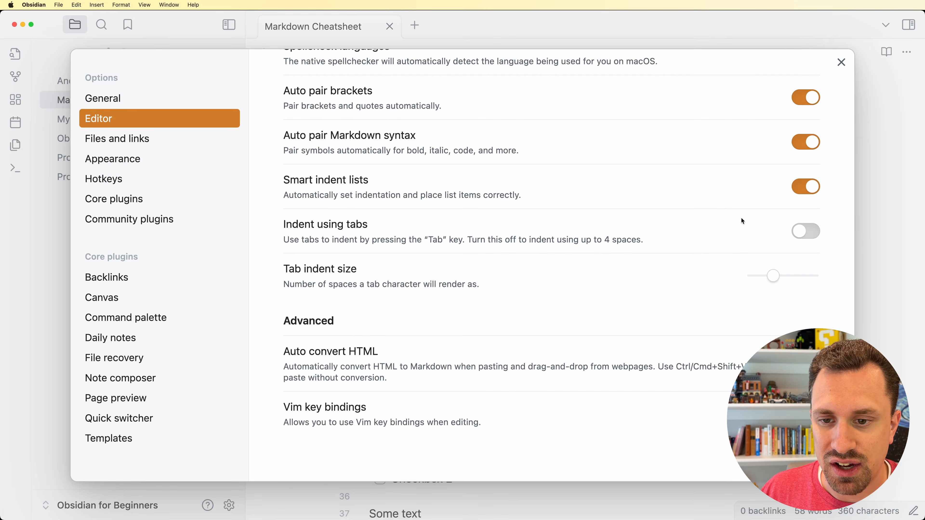
{"action": "key", "text": "Escape"}
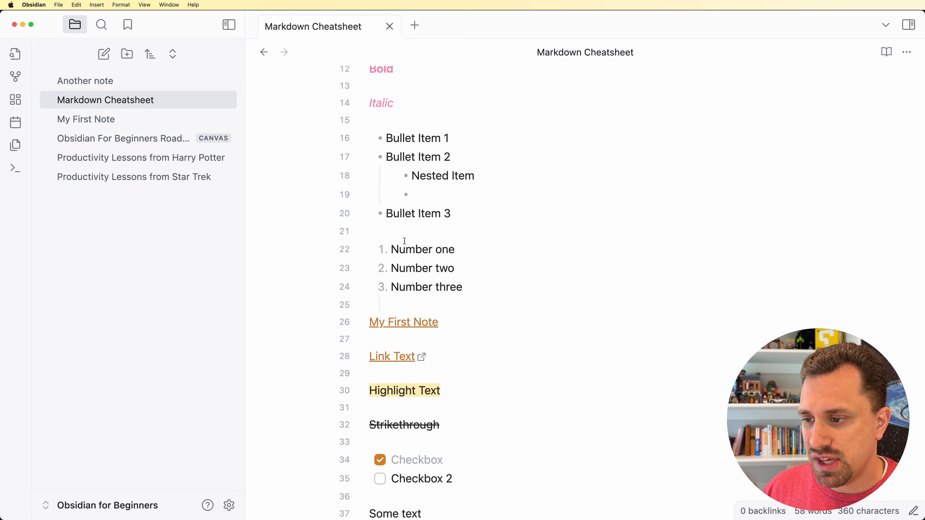
{"action": "key", "text": "Tab"}
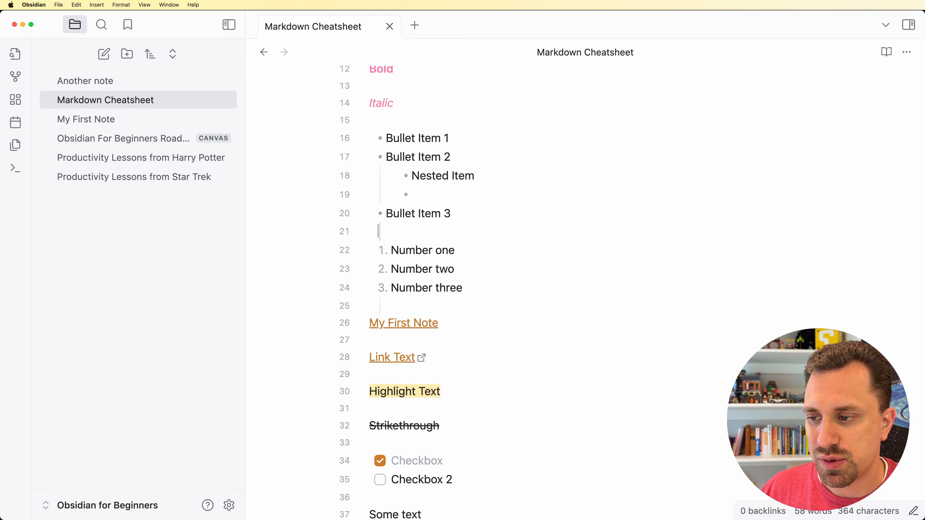
- Open the Files and links settings and review the Deleted files choices, leaving Move to system trash selected
{"action": "key", "text": "super+comma"}
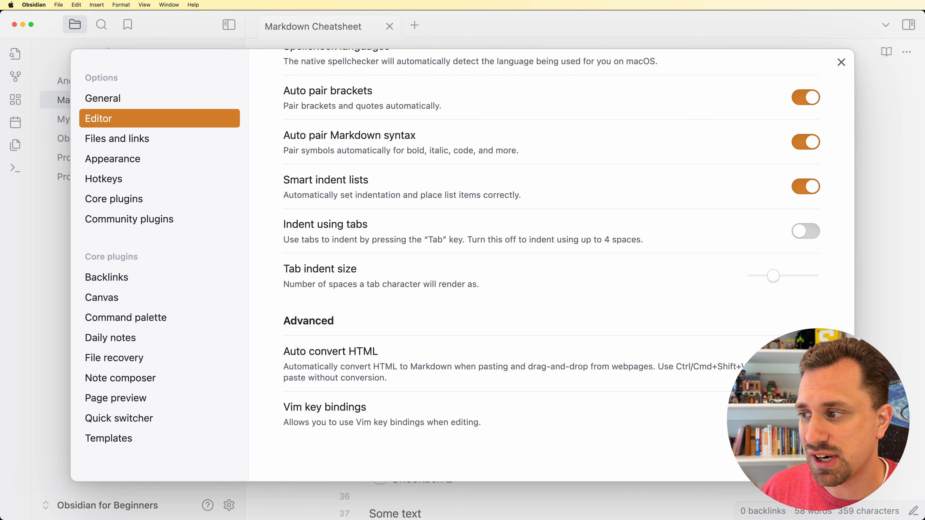
{"action": "left_click", "coordinate": [117, 138]}
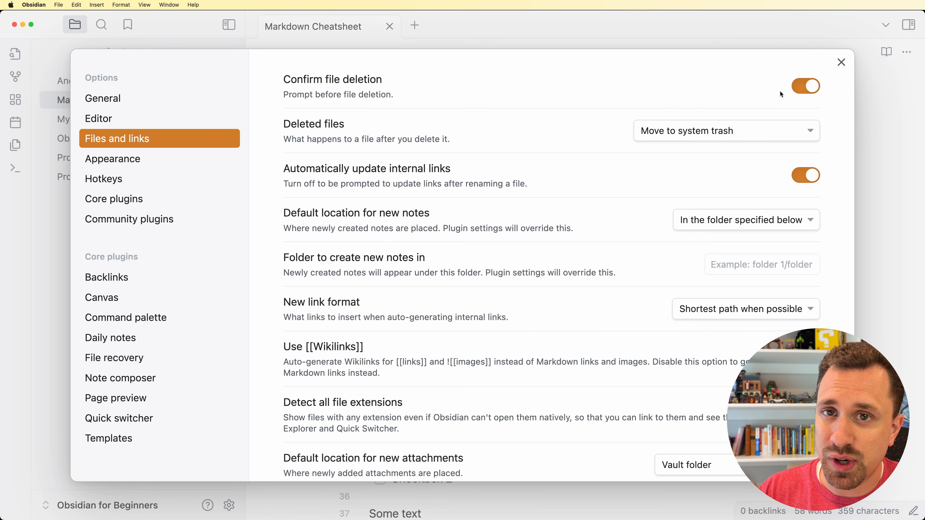
{"action": "left_click", "coordinate": [731, 132]}
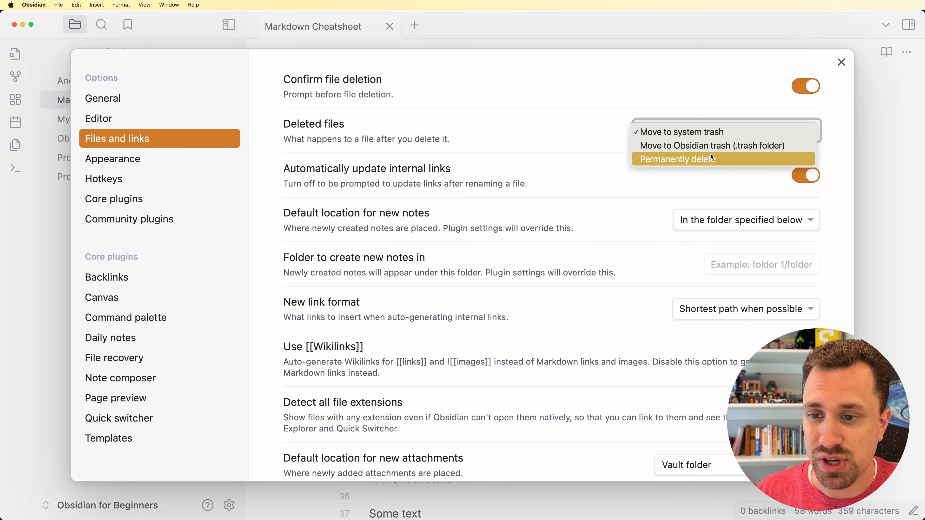
{"action": "left_click", "coordinate": [698, 175]}
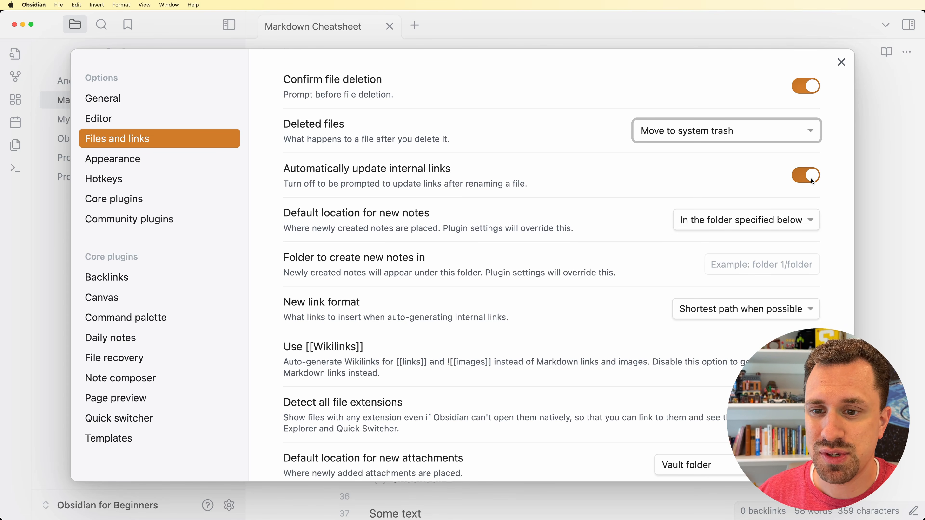
{"action": "scroll", "coordinate": [778, 194], "scroll_direction": "down", "scroll_amount": 2}
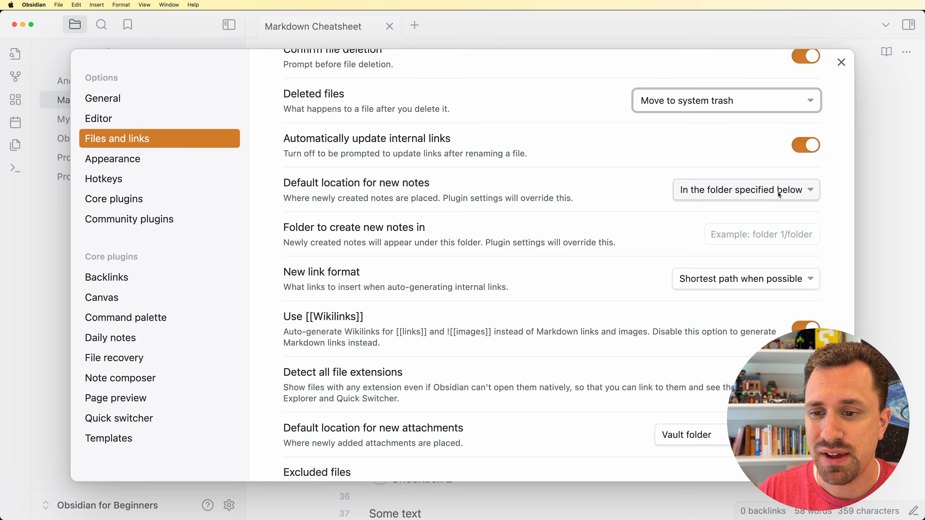
- Try Vault folder and In the folder specified below as Default location for new notes, and set it to Same folder as current file
{"action": "left_click", "coordinate": [777, 191]}
{"action": "left_click", "coordinate": [720, 163]}
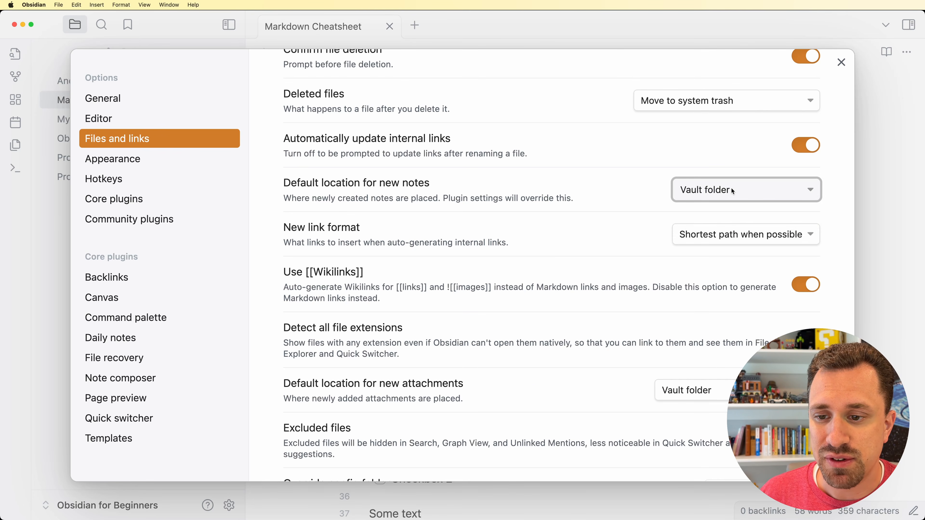
{"action": "left_click", "coordinate": [731, 189]}
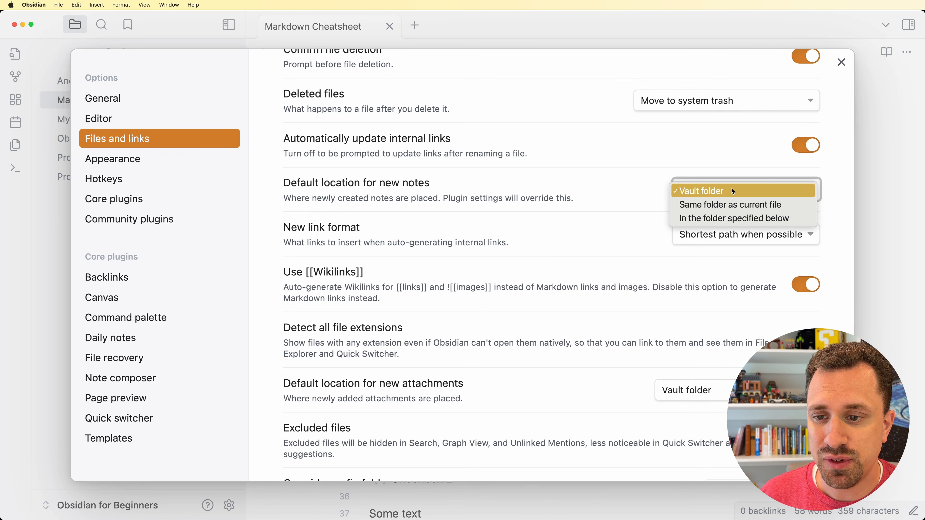
{"action": "left_click", "coordinate": [731, 216]}
{"action": "left_click", "coordinate": [718, 188]}
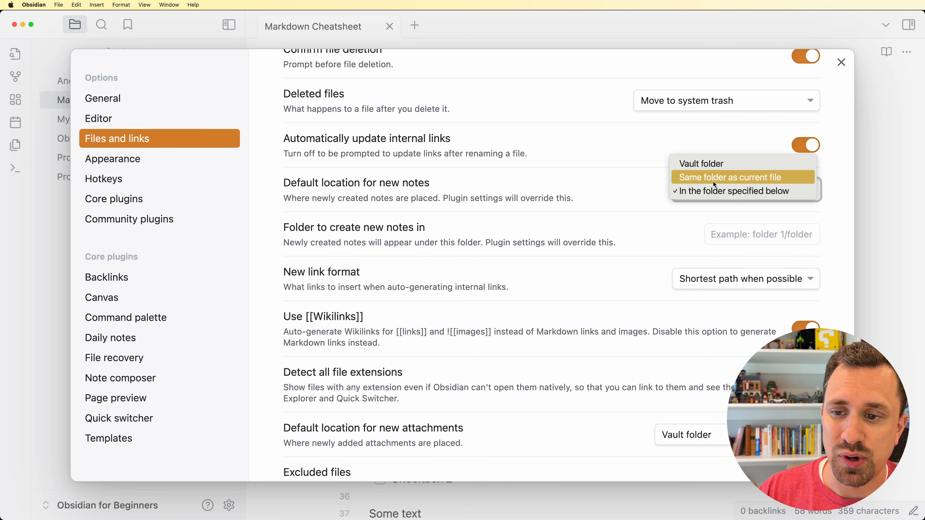
{"action": "left_click", "coordinate": [713, 181]}
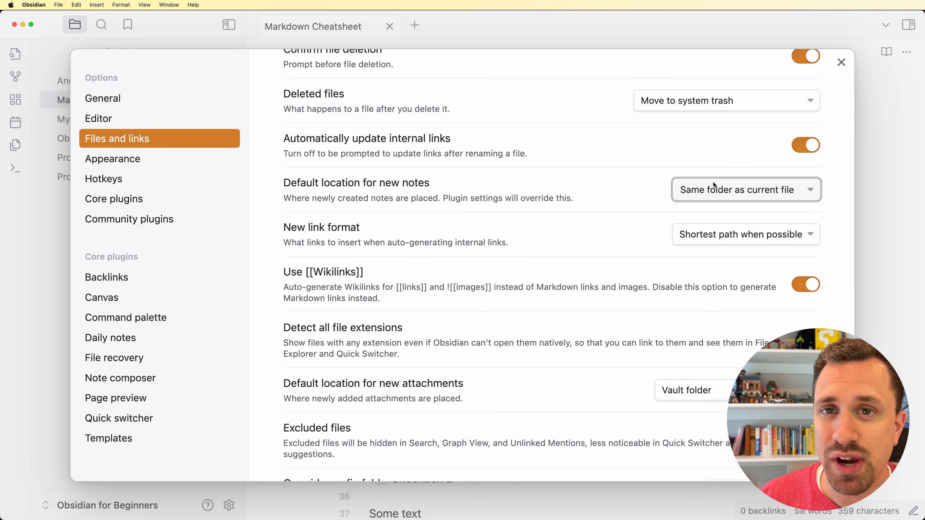
- Set Default location for new notes to Vault folder and review the New link format choices, leaving Shortest path when possible selected
{"action": "left_click", "coordinate": [713, 182]}
{"action": "left_click", "coordinate": [714, 179]}
{"action": "left_click", "coordinate": [708, 235]}
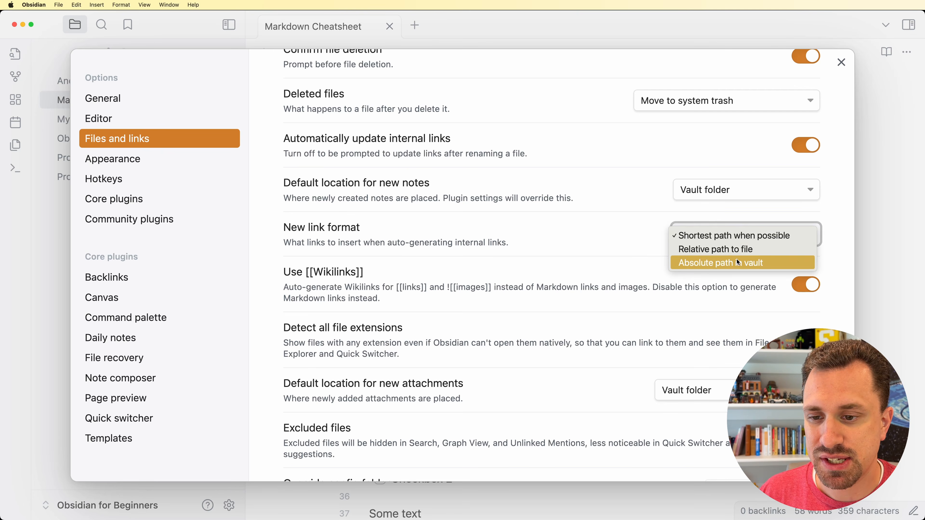
{"action": "left_click", "coordinate": [710, 236]}
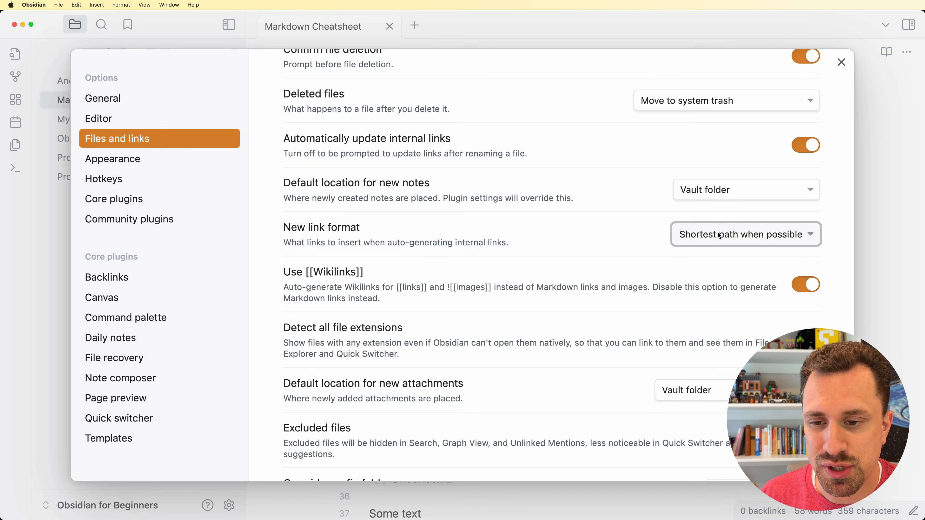
{"action": "left_click", "coordinate": [732, 234]}
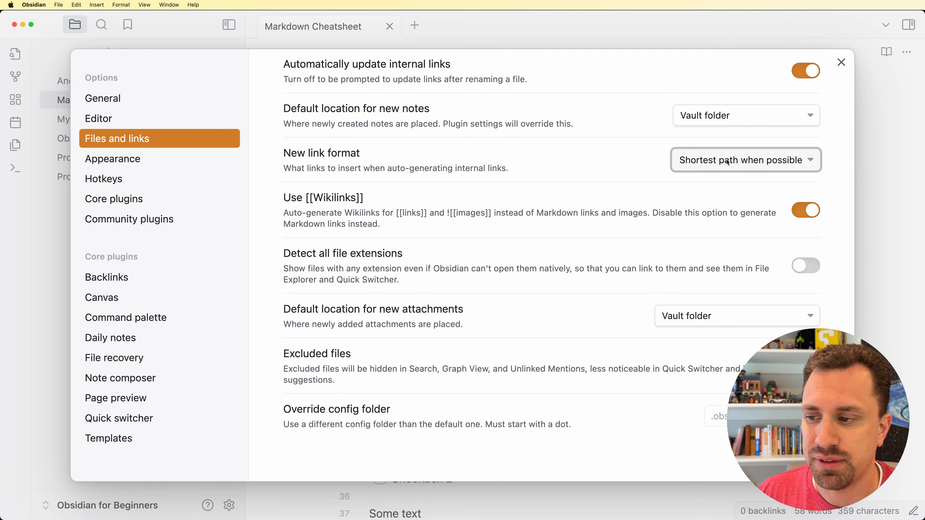
- Close the settings and reveal the Markdown source of the Link Text link in the Markdown Cheatsheet note
{"action": "scroll", "coordinate": [727, 162], "scroll_direction": "down", "scroll_amount": 1}
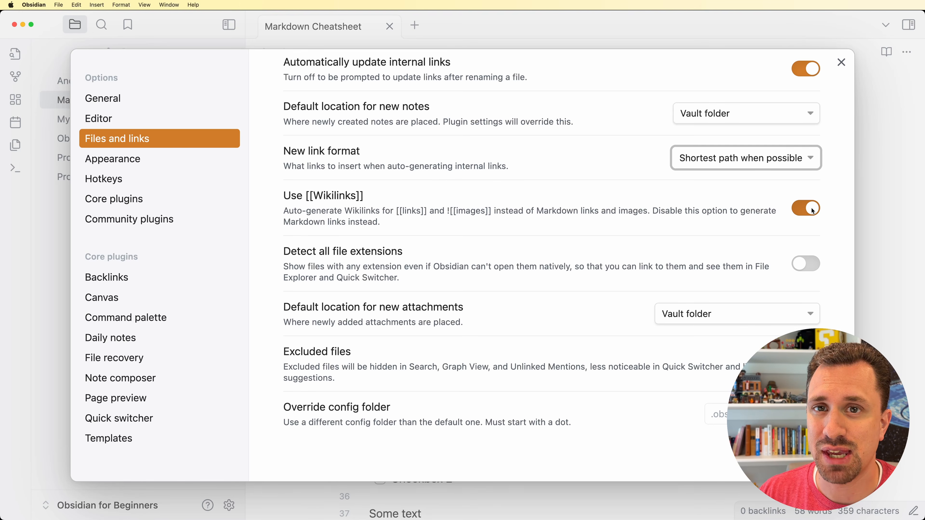
{"action": "left_click", "coordinate": [868, 206]}
{"action": "scroll", "coordinate": [553, 289], "scroll_direction": "down", "scroll_amount": 5}
{"action": "scroll", "coordinate": [473, 277], "scroll_direction": "up", "scroll_amount": 4}
{"action": "scroll", "coordinate": [452, 240], "scroll_direction": "down", "scroll_amount": 2}
{"action": "left_click", "coordinate": [442, 264]}
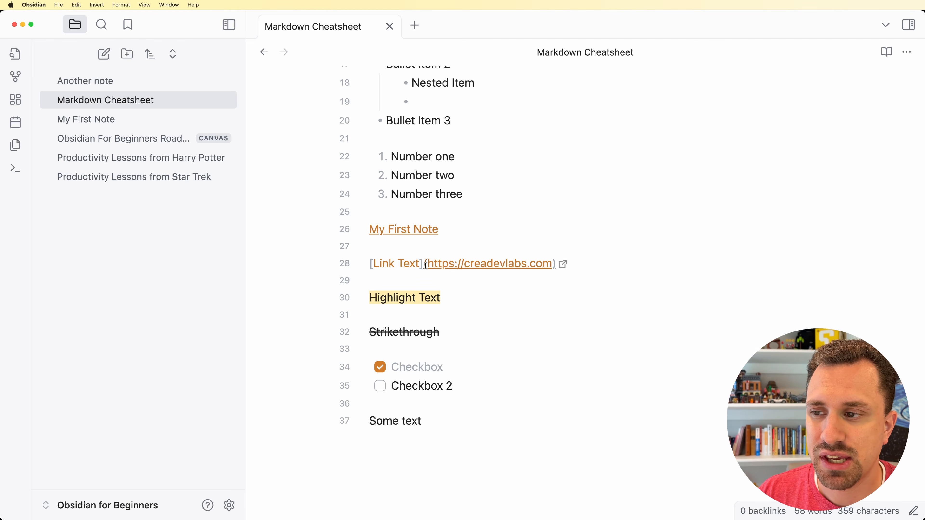
- Reopen the Files and links settings and review the Default location for new attachments choices, leaving Vault folder selected
{"action": "key", "text": "super+comma"}
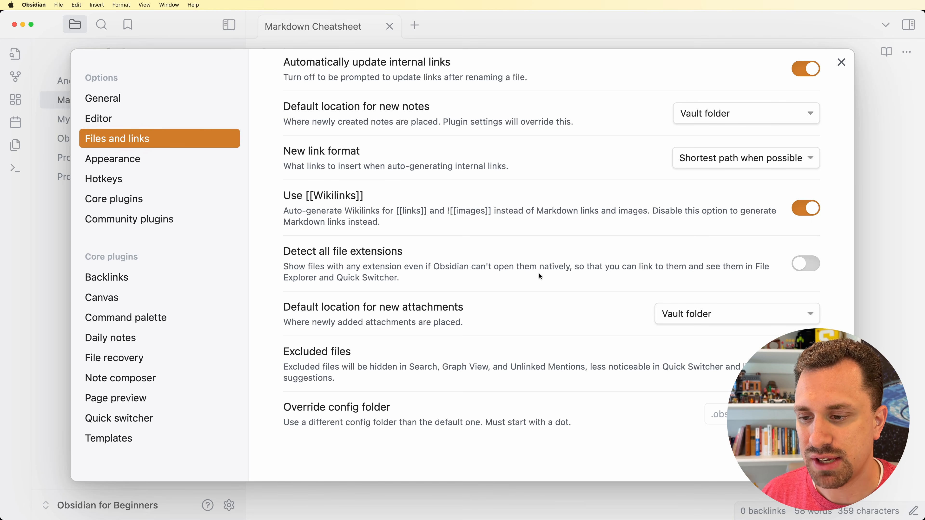
{"action": "left_click", "coordinate": [710, 314]}
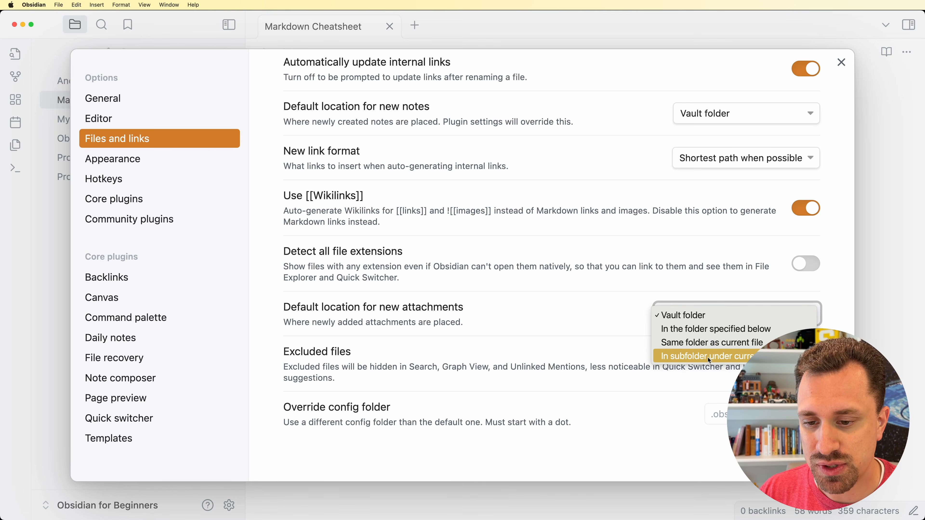
{"action": "key", "text": "Escape"}
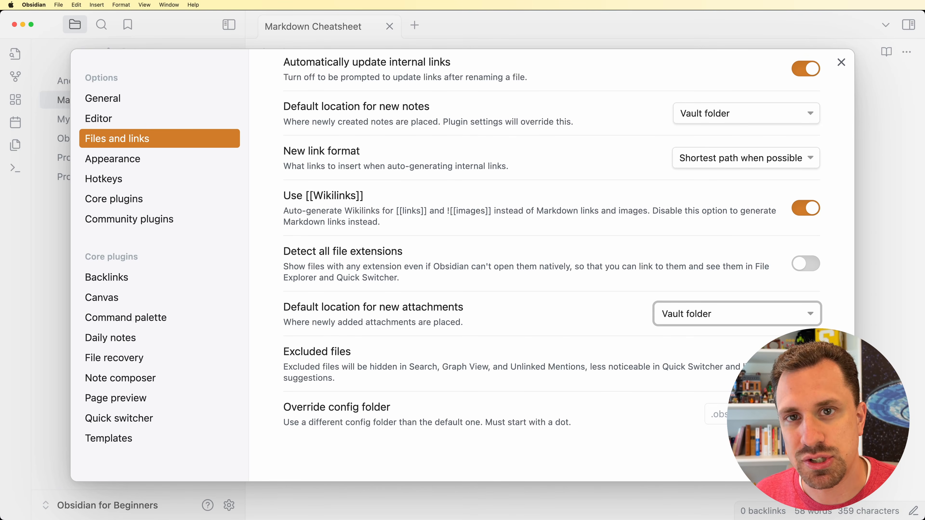
- Add templates/ as an Excluded files filter and save it
{"action": "scroll", "coordinate": [797, 383], "scroll_direction": "up", "scroll_amount": 1}
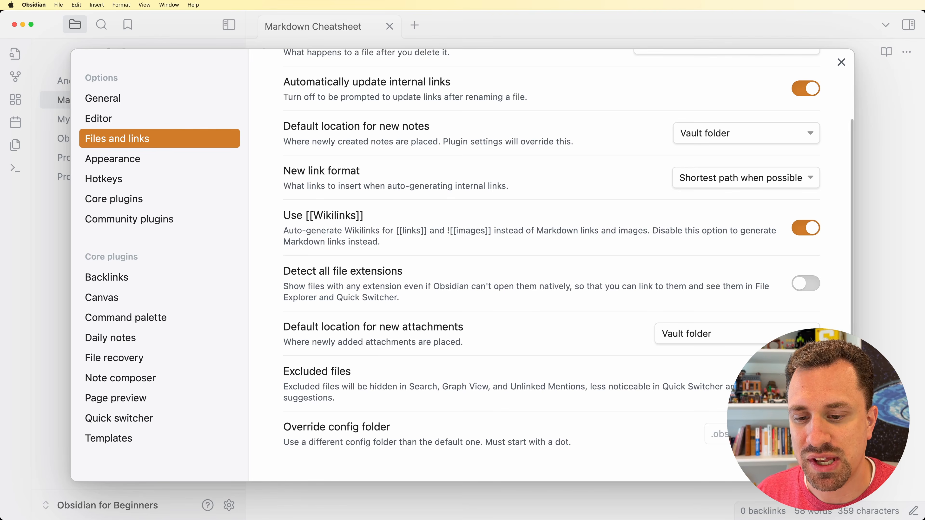
{"action": "left_click", "coordinate": [797, 384]}
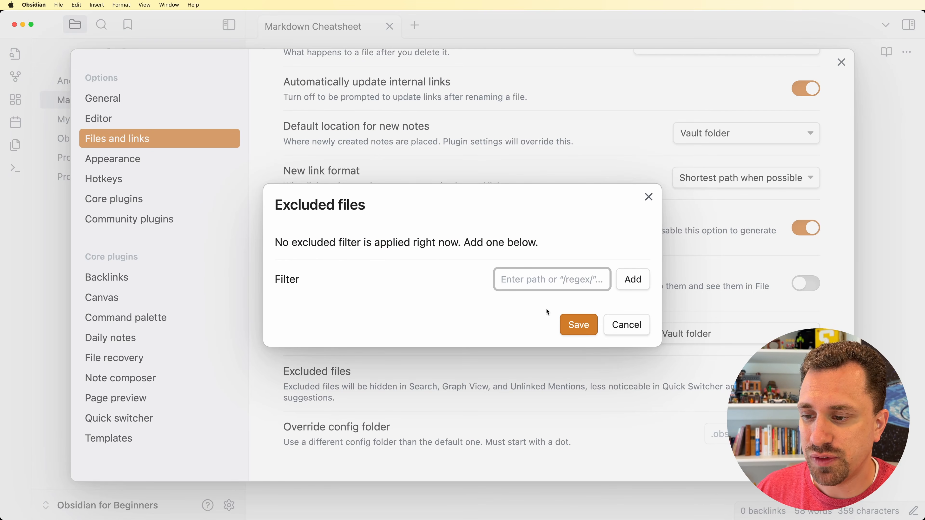
{"action": "type", "text": "/"}
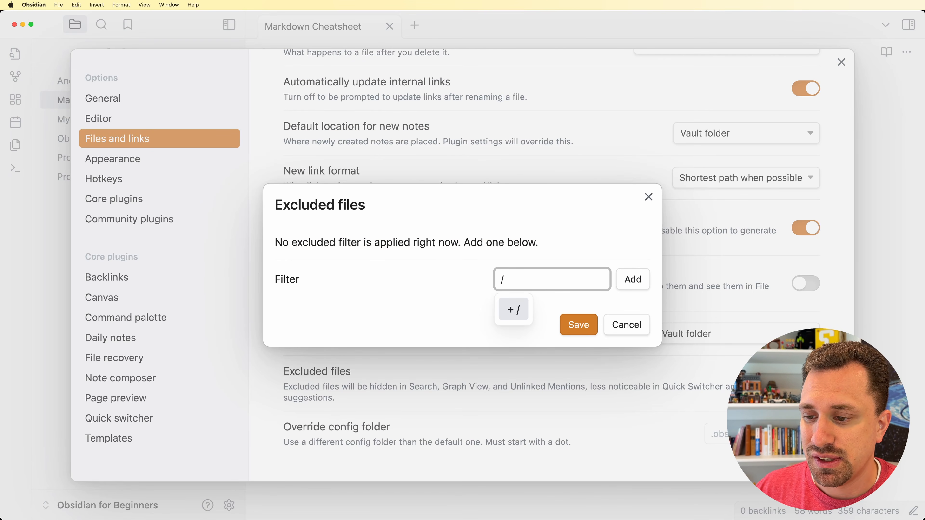
{"action": "type", "text": "te"}
{"action": "key", "text": "BackSpace"}
{"action": "key", "text": "BackSpace"}
{"action": "key", "text": "BackSpace"}
{"action": "type", "text": "tempa"}
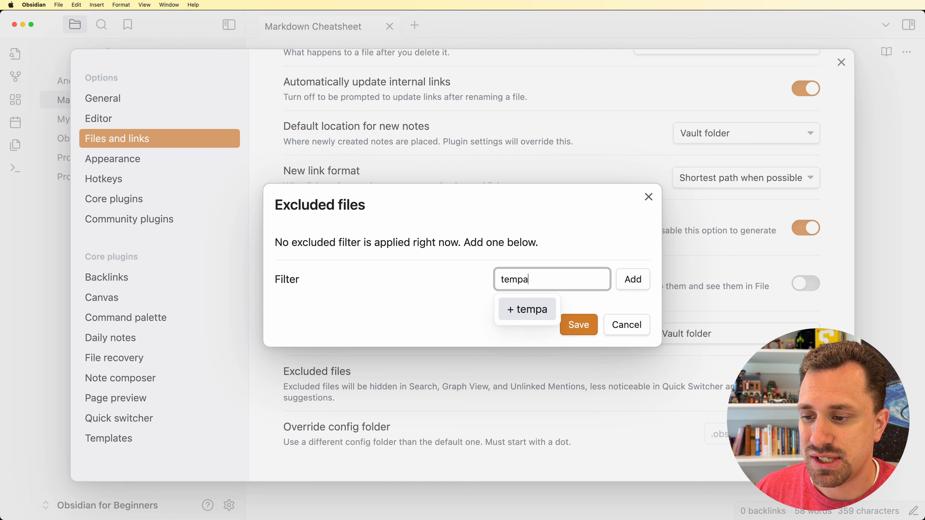
{"action": "key", "text": "BackSpace"}
{"action": "key", "text": "BackSpace"}
{"action": "type", "text": "plates/"}
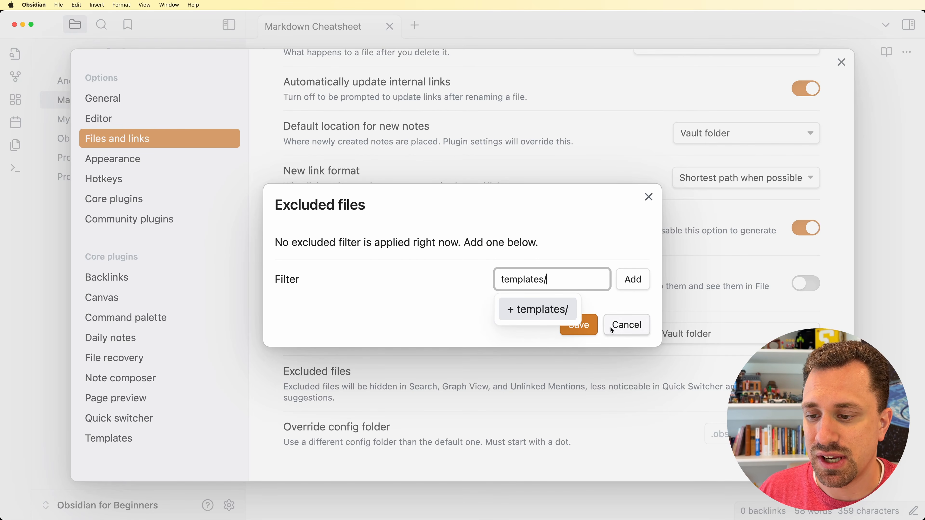
{"action": "left_click", "coordinate": [559, 318]}
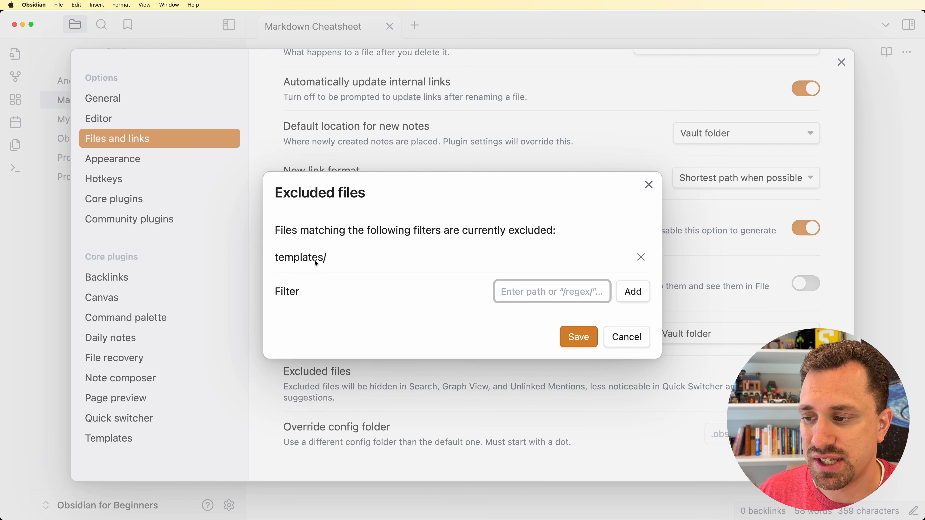
{"action": "left_click", "coordinate": [586, 339]}
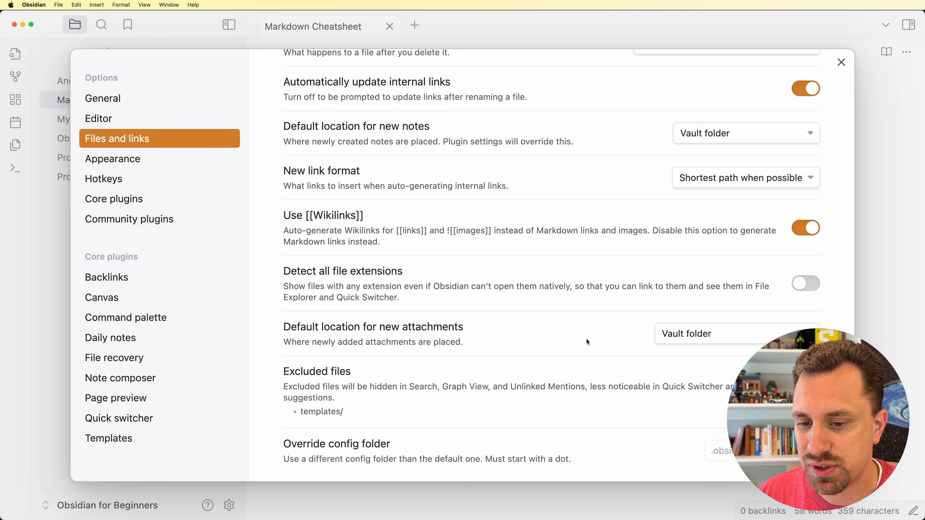
- Open the Appearance settings and set the Base color scheme to Dark
{"action": "scroll", "coordinate": [586, 339], "scroll_direction": "down", "scroll_amount": 1}
{"action": "left_click", "coordinate": [762, 414]}
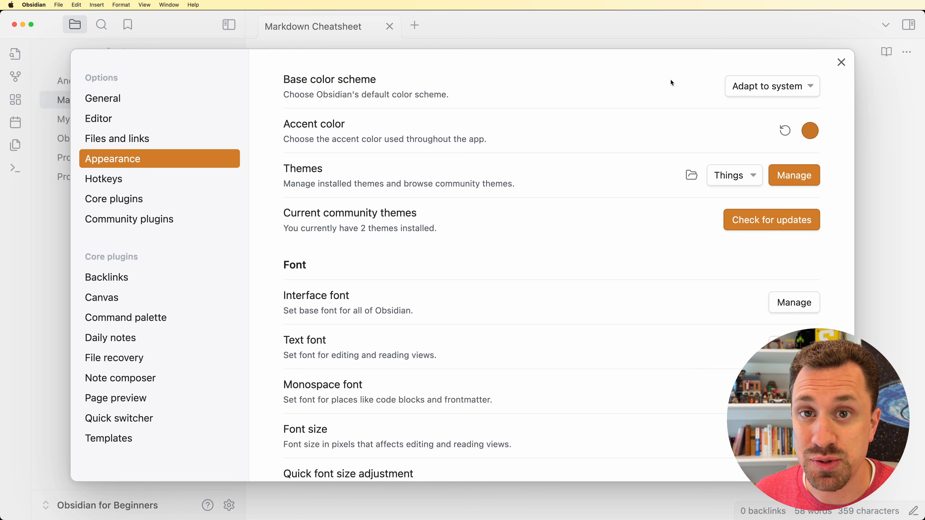
{"action": "left_click", "coordinate": [754, 86]}
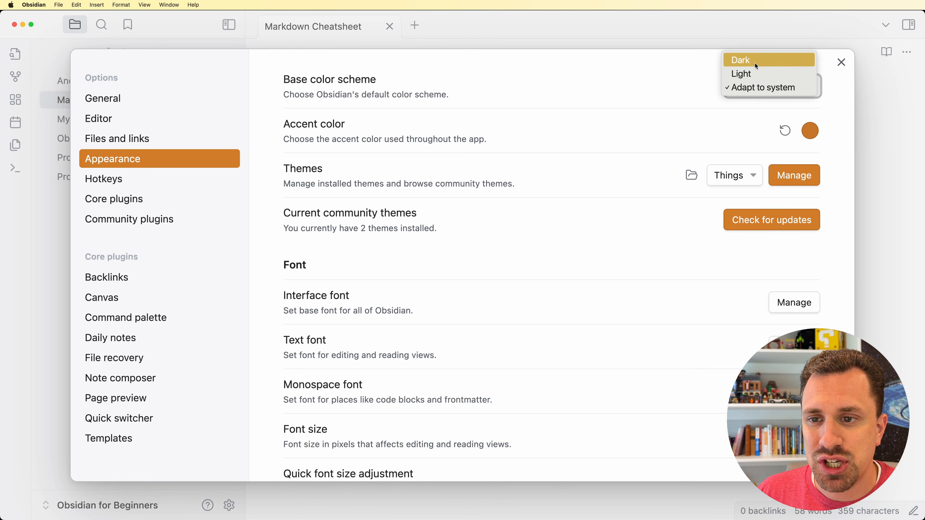
{"action": "left_click", "coordinate": [755, 62]}
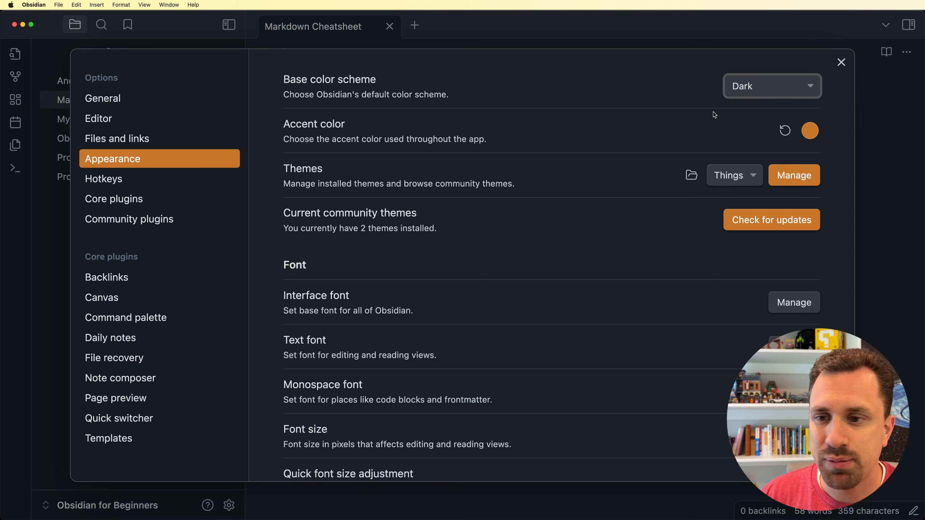
- Try a blue accent color with RGB 41, 146, 199
{"action": "left_click", "coordinate": [809, 133]}
{"action": "left_click_drag", "start_coordinate": [735, 255], "coordinate": [759, 260]}
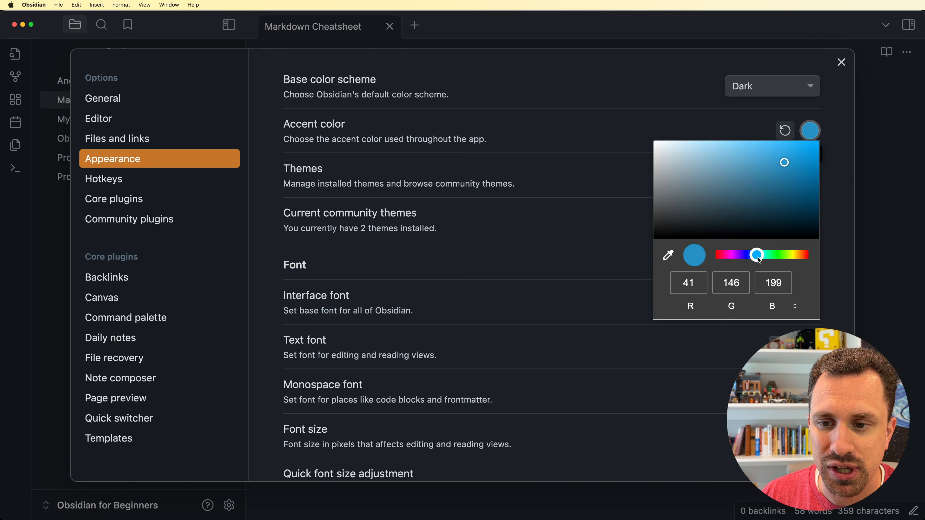
{"action": "left_click", "coordinate": [630, 219]}
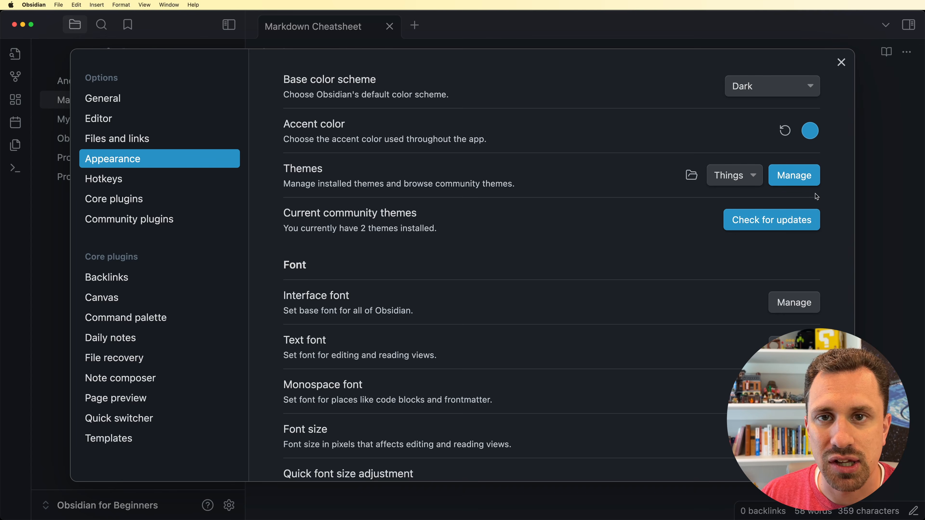
- Change the accent color to orange
{"action": "left_click", "coordinate": [810, 130]}
{"action": "left_click_drag", "start_coordinate": [799, 258], "coordinate": [801, 258]}
{"action": "left_click", "coordinate": [824, 256]}
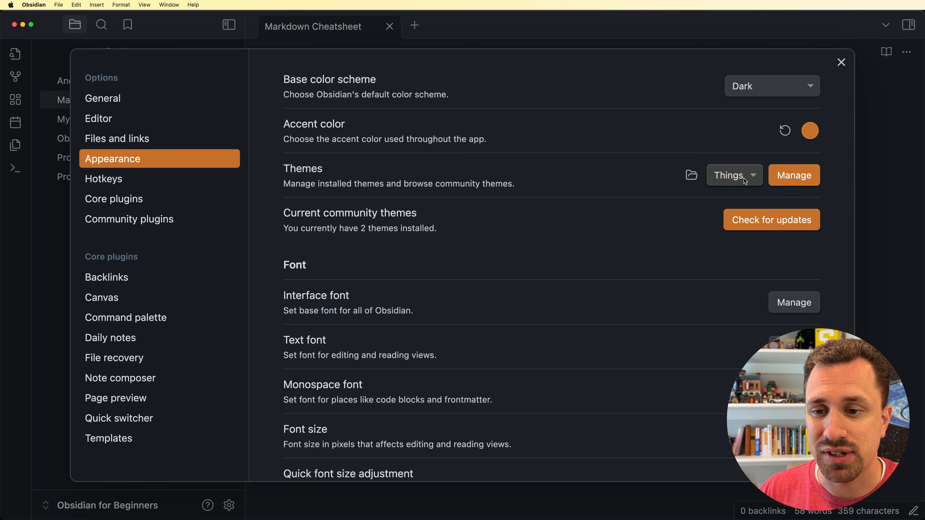
- Browse the community themes and view the Minimal theme's details without installing it, and return to the Appearance settings
{"action": "left_click", "coordinate": [787, 180]}
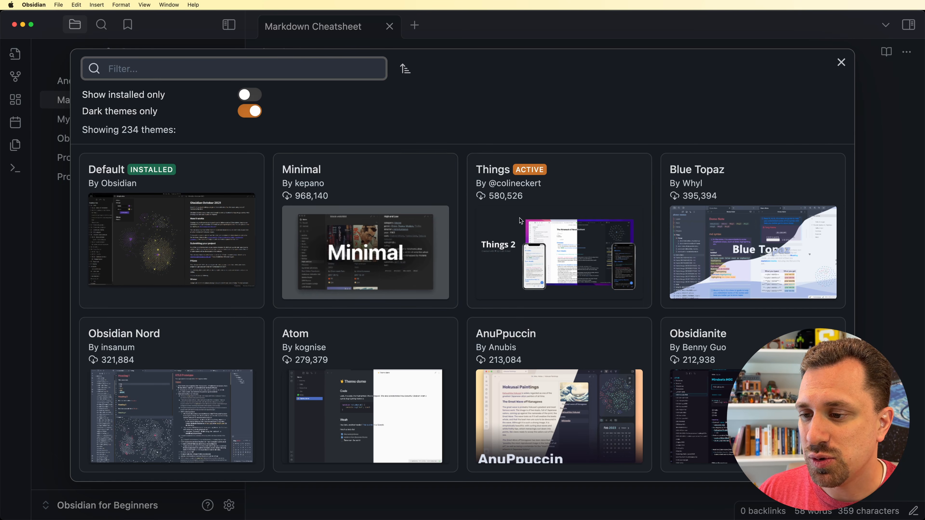
{"action": "left_click", "coordinate": [399, 208]}
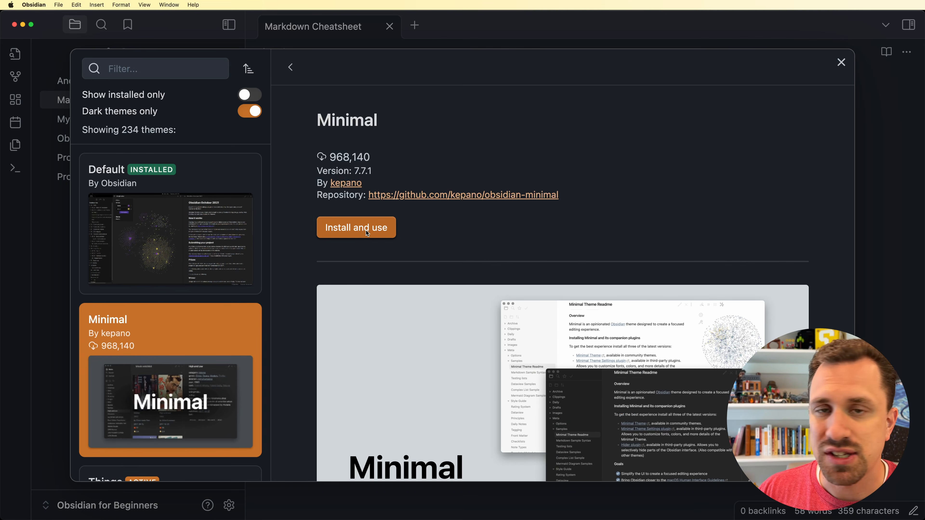
{"action": "left_click", "coordinate": [292, 69]}
{"action": "left_click", "coordinate": [841, 62]}
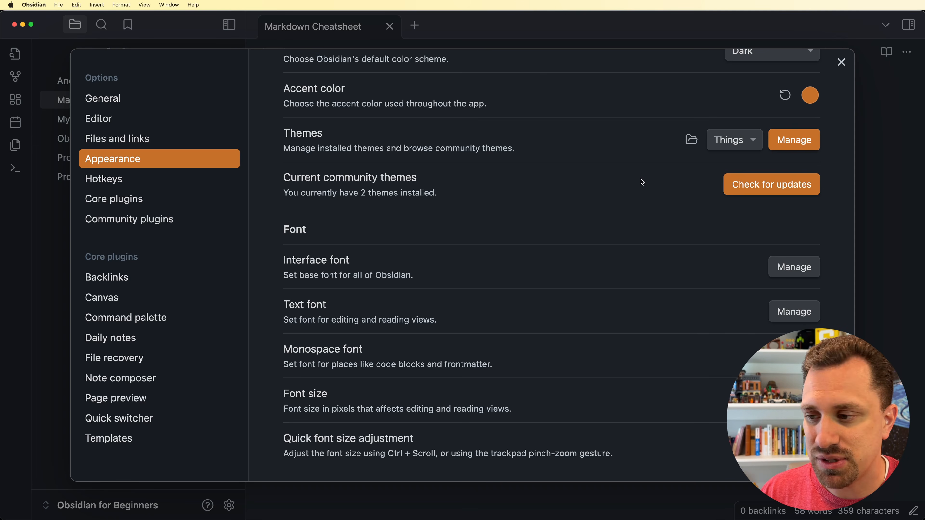
- Turn off Show inline title in the Interface settings and check the top of the Markdown Cheatsheet note
{"action": "scroll", "coordinate": [642, 181], "scroll_direction": "down", "scroll_amount": 3}
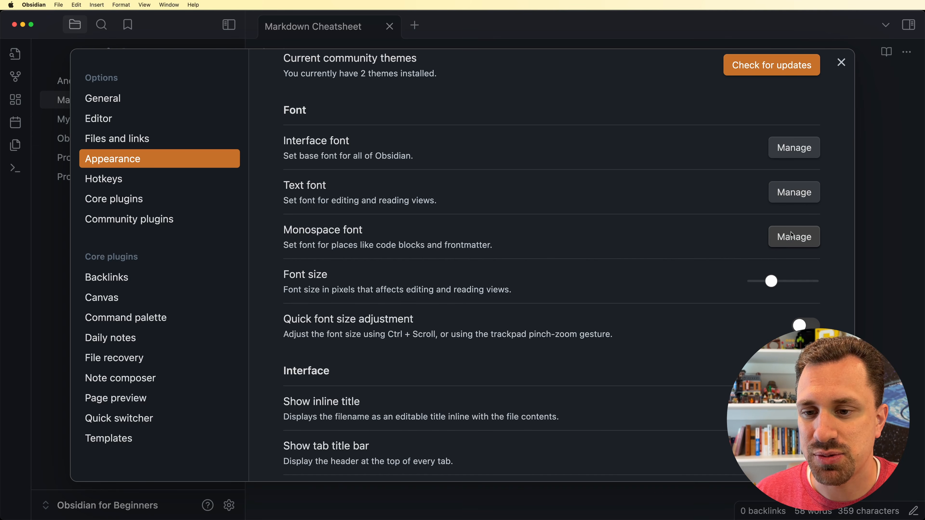
{"action": "scroll", "coordinate": [791, 231], "scroll_direction": "down", "scroll_amount": 1}
{"action": "mouse_move", "coordinate": [772, 243]}
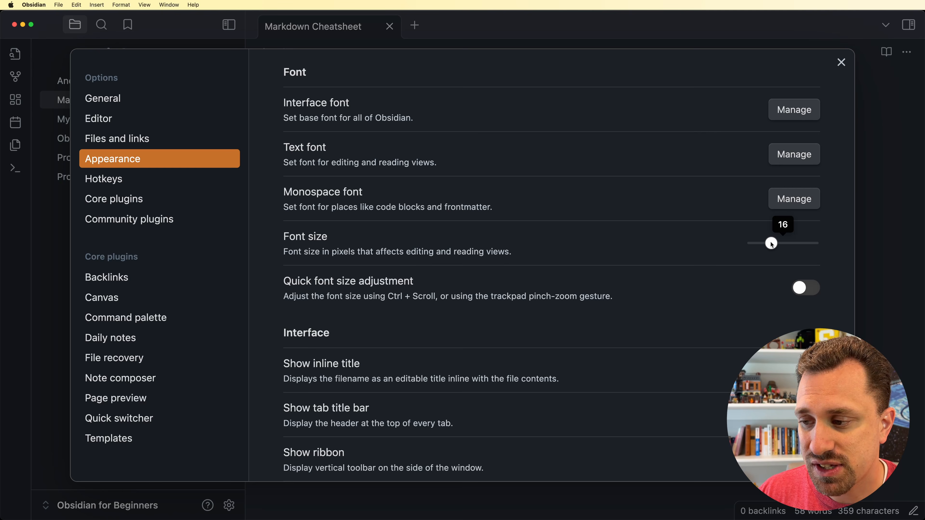
{"action": "scroll", "coordinate": [804, 248], "scroll_direction": "down", "scroll_amount": 1}
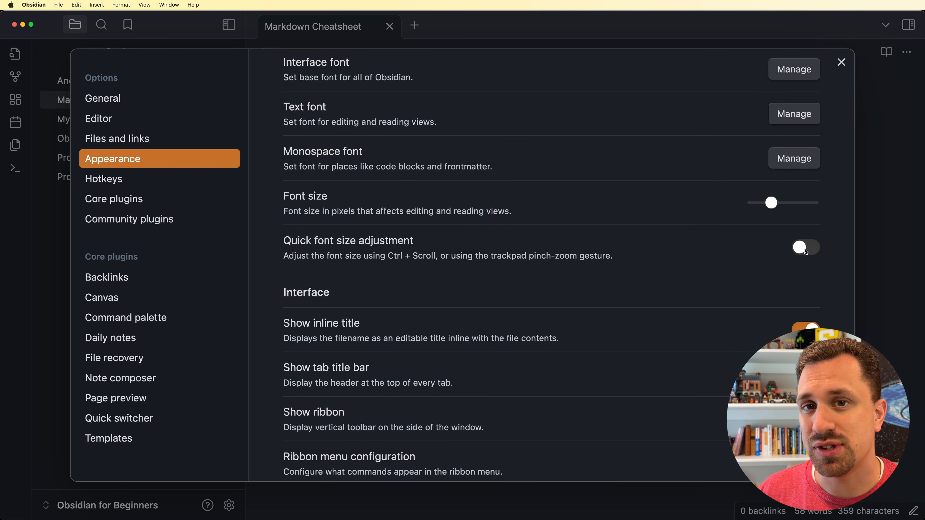
{"action": "scroll", "coordinate": [805, 248], "scroll_direction": "down", "scroll_amount": 4}
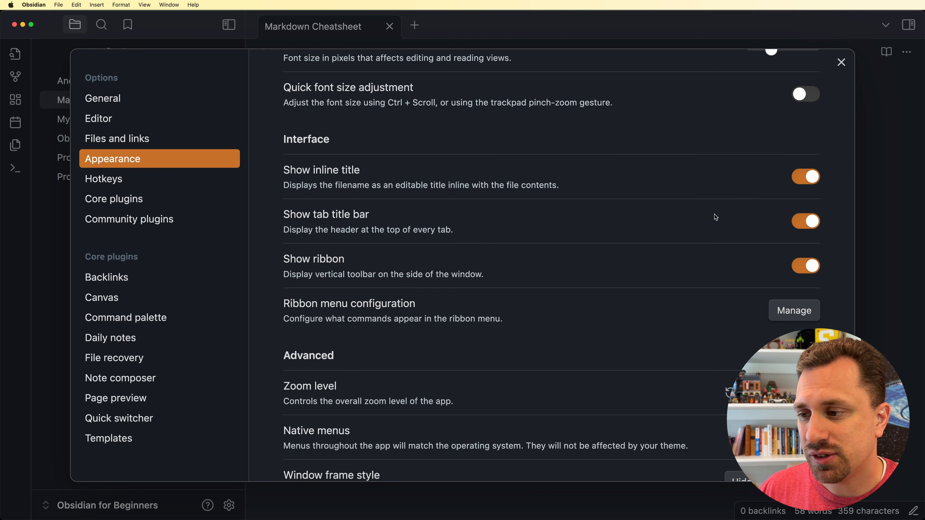
{"action": "left_click", "coordinate": [812, 177]}
{"action": "left_click", "coordinate": [860, 177]}
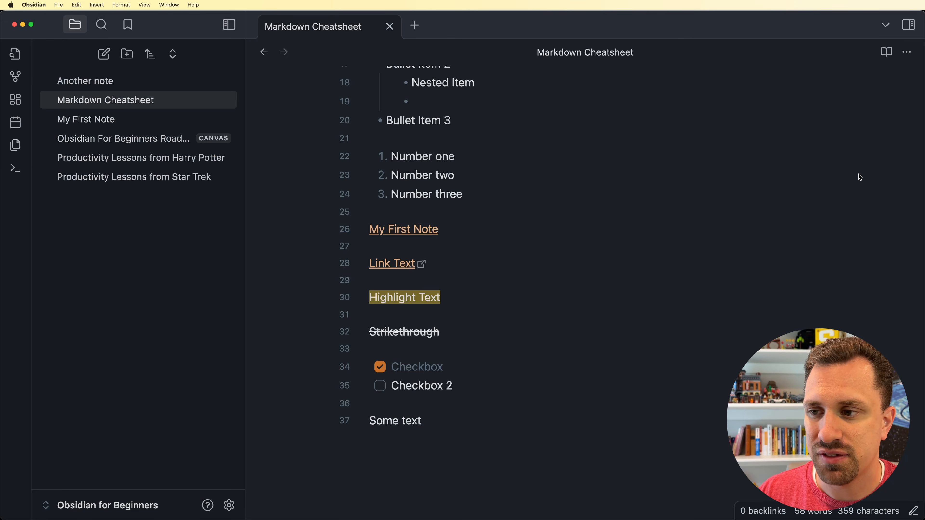
{"action": "scroll", "coordinate": [539, 146], "scroll_direction": "up", "scroll_amount": 10}
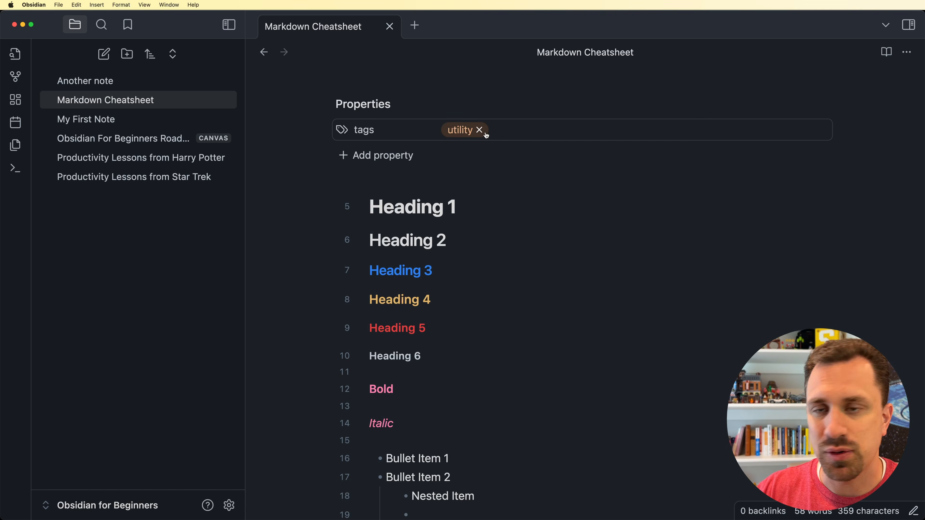
- Turn Show inline title back on and try selecting the inline title at the top of the Markdown Cheatsheet note
{"action": "left_click", "coordinate": [229, 505]}
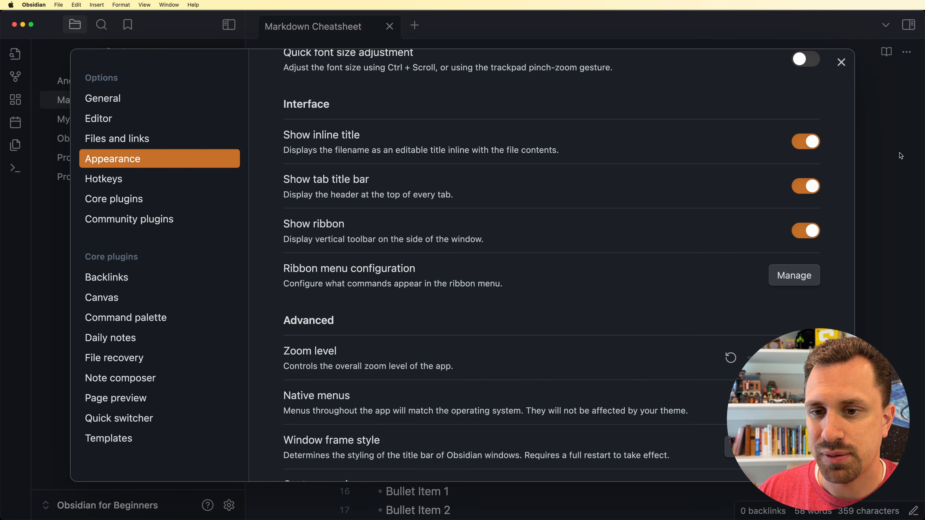
{"action": "left_click", "coordinate": [894, 157]}
{"action": "left_click_drag", "start_coordinate": [539, 102], "coordinate": [337, 102]}
{"action": "left_click", "coordinate": [402, 100]}
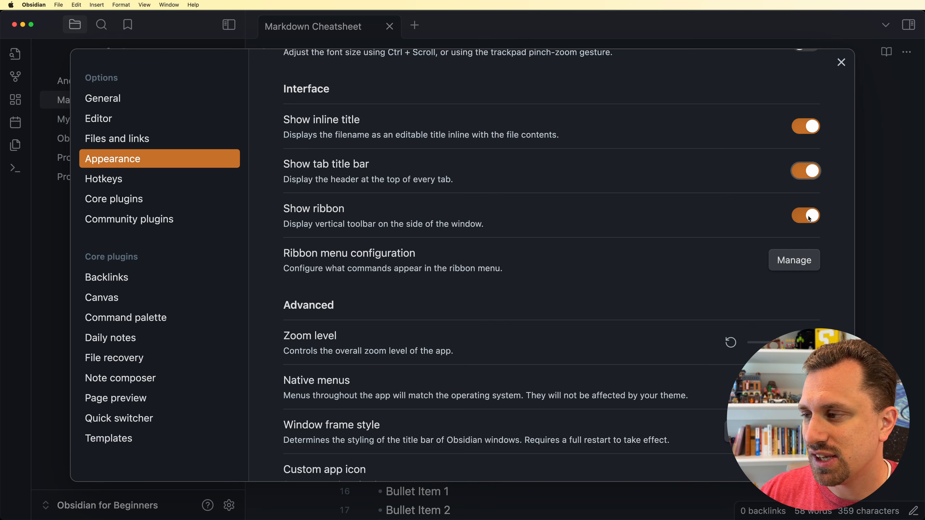
- Turn Show ribbon off and back on, and open the Ribbon menu configuration
{"action": "left_click", "coordinate": [808, 217]}
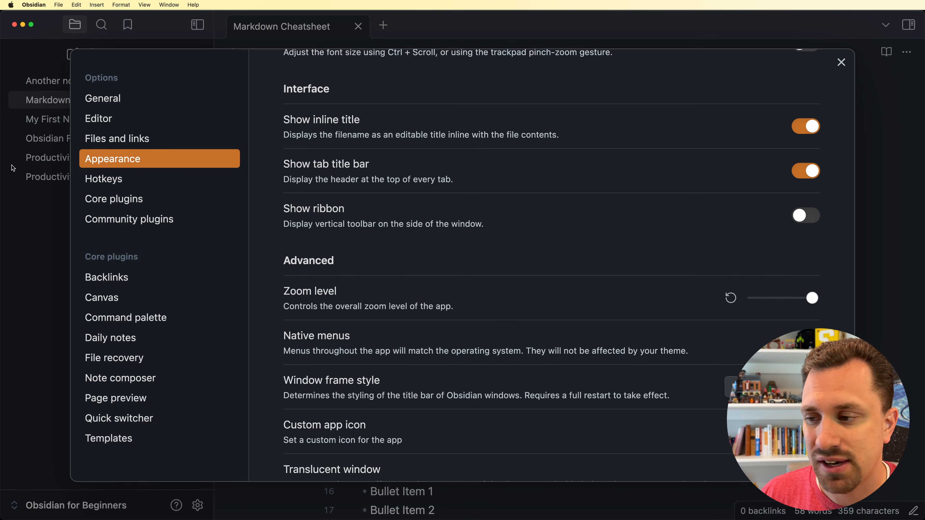
{"action": "left_click", "coordinate": [806, 215]}
{"action": "scroll", "coordinate": [798, 212], "scroll_direction": "down", "scroll_amount": 2}
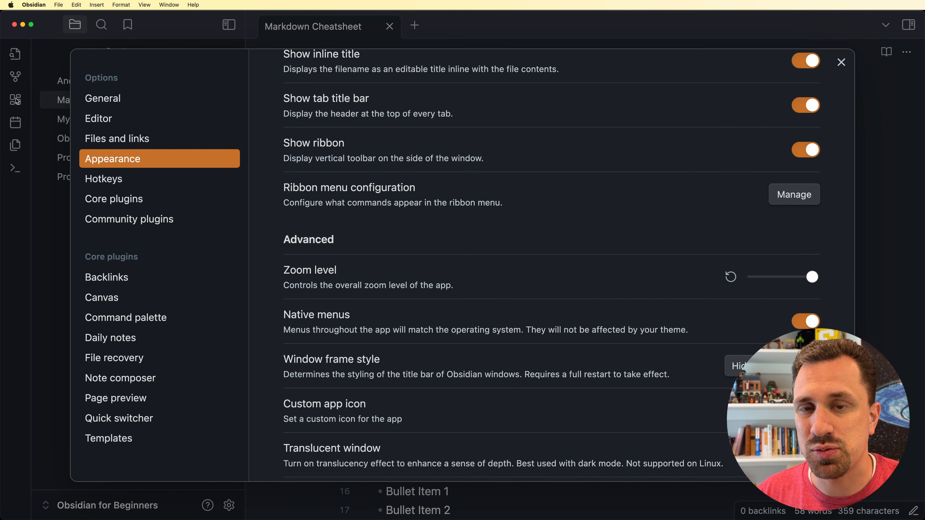
{"action": "left_click", "coordinate": [789, 197]}
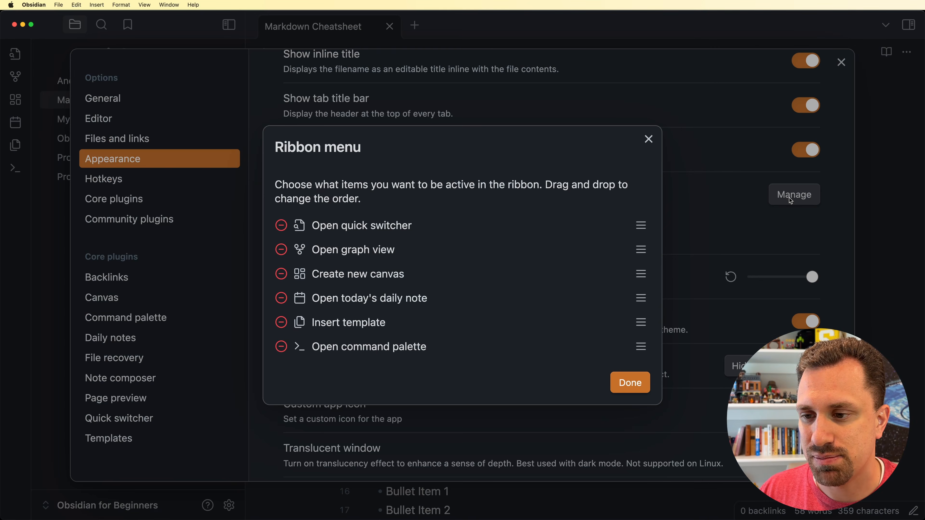
- Close the ribbon menu configuration, reduce the app's zoom level to 83%, and restore it to 173%
{"action": "left_click", "coordinate": [368, 411]}
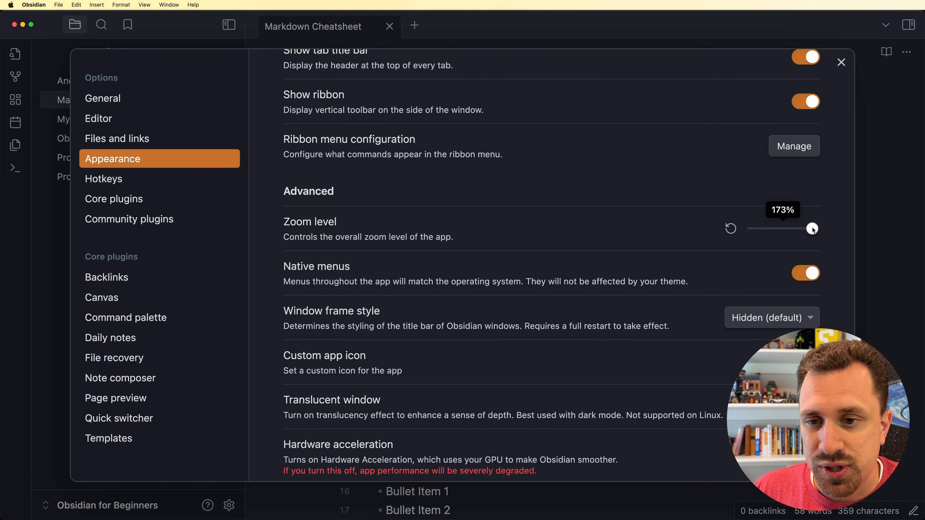
{"action": "scroll", "coordinate": [811, 231], "scroll_direction": "up", "scroll_amount": 1}
{"action": "left_click_drag", "start_coordinate": [812, 231], "coordinate": [770, 230]}
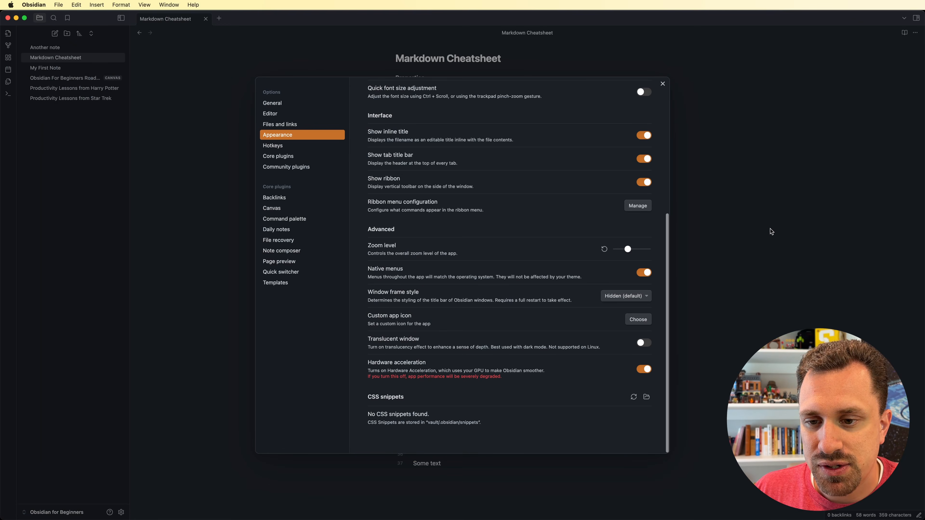
{"action": "left_click_drag", "start_coordinate": [629, 253], "coordinate": [617, 254]}
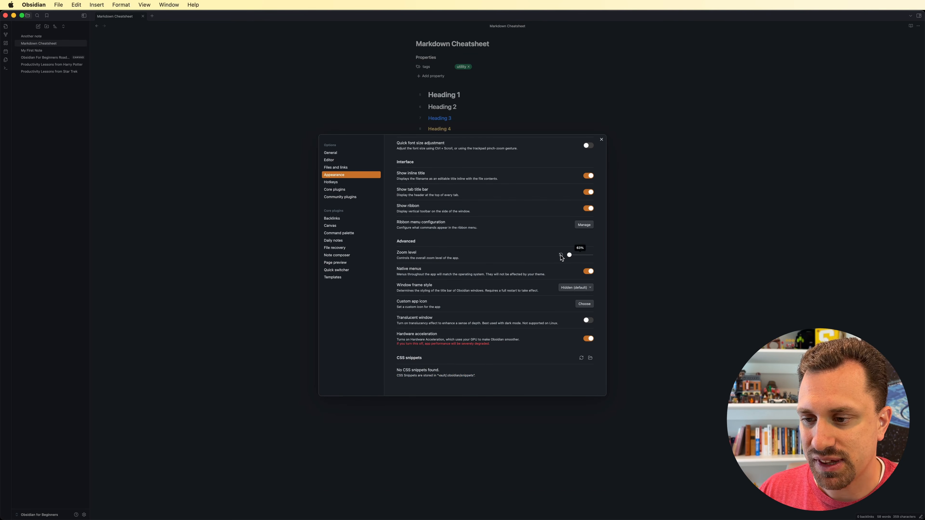
{"action": "left_click_drag", "start_coordinate": [569, 254], "coordinate": [782, 186]}
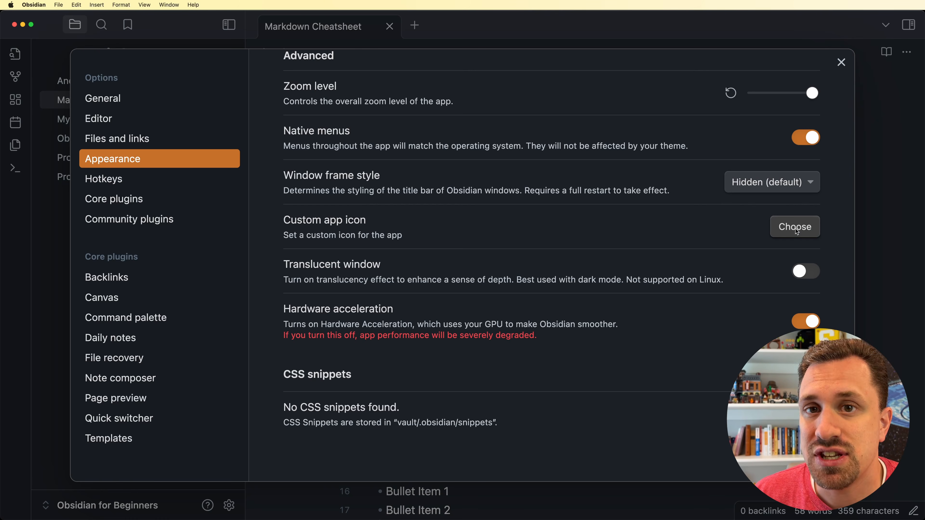
- Turn the Translucent window option on to check its effect on the window, and turn it back off
{"action": "left_click", "coordinate": [806, 272]}
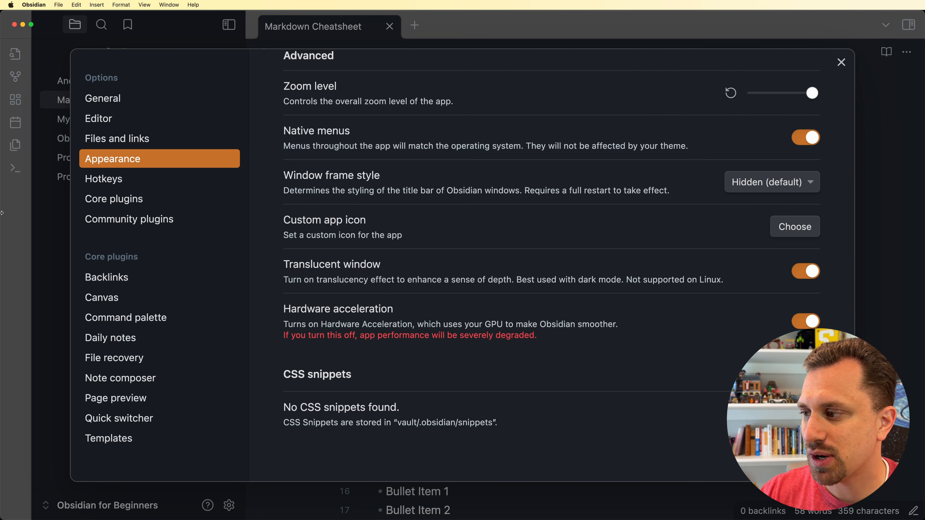
{"action": "left_click", "coordinate": [809, 276]}
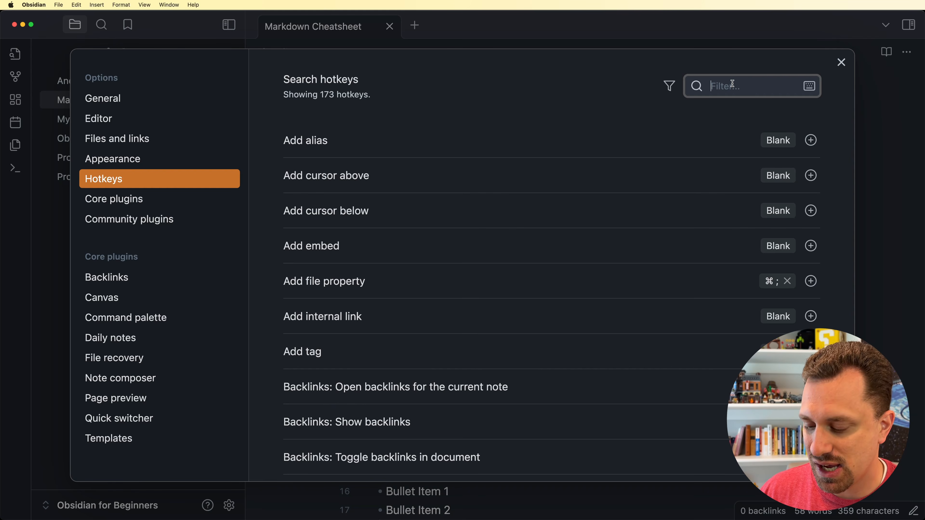
- Filter the hotkeys for "Template", assign Command+T to Templates: Insert current time, and remove that hotkey again
{"action": "type", "text": "Template"}
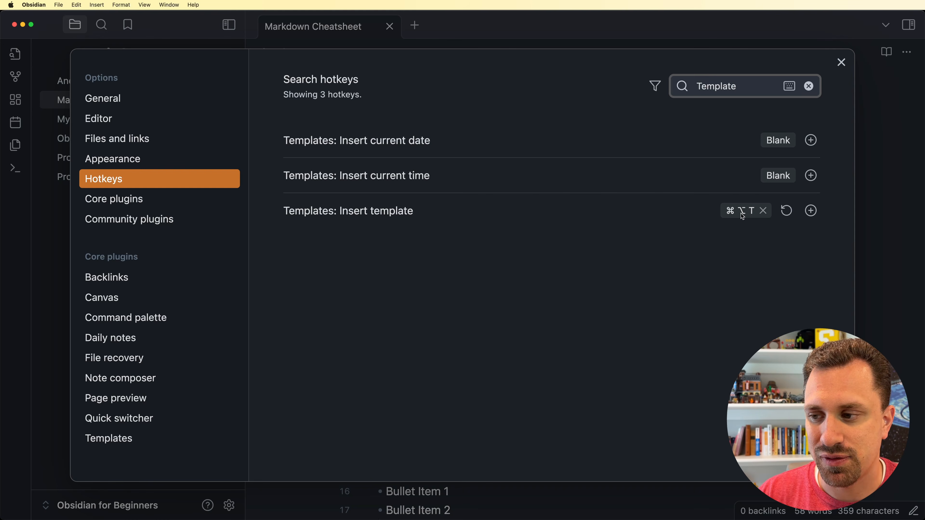
{"action": "left_click", "coordinate": [811, 176]}
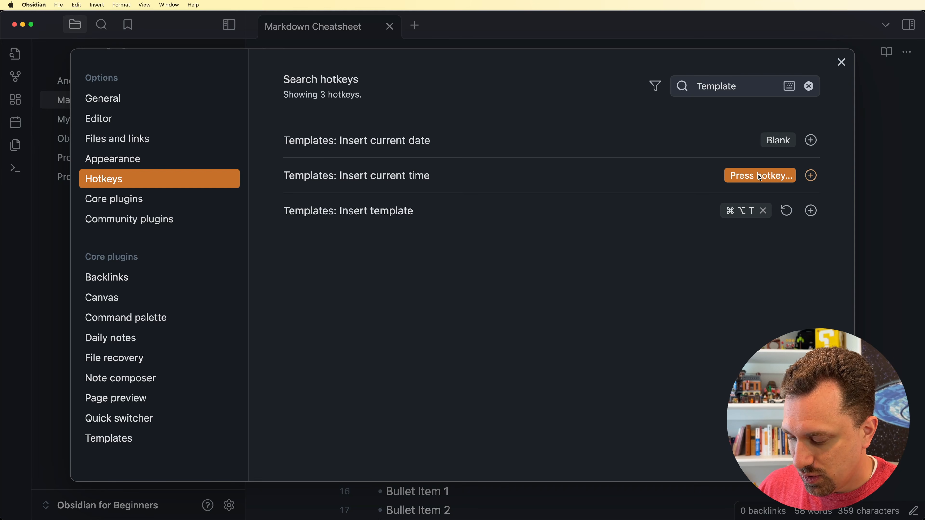
{"action": "key", "text": "super+t"}
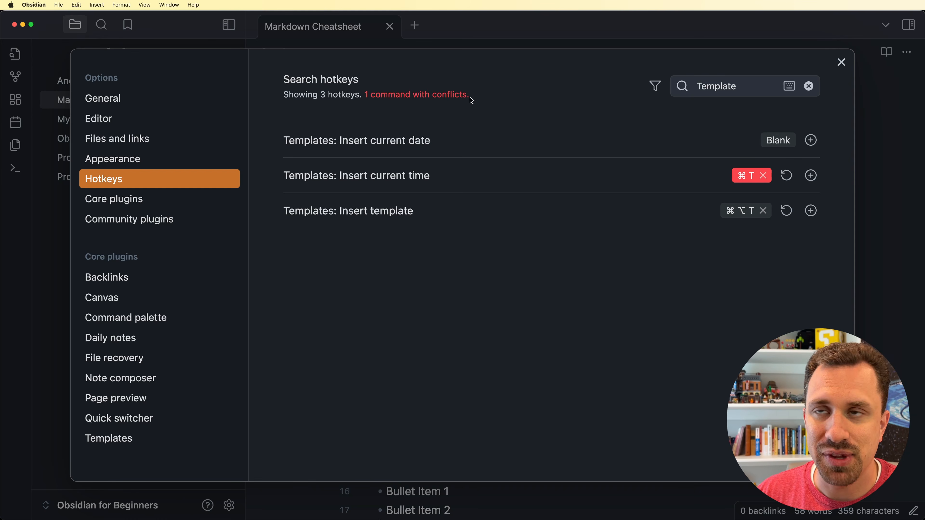
{"action": "left_click", "coordinate": [763, 176]}
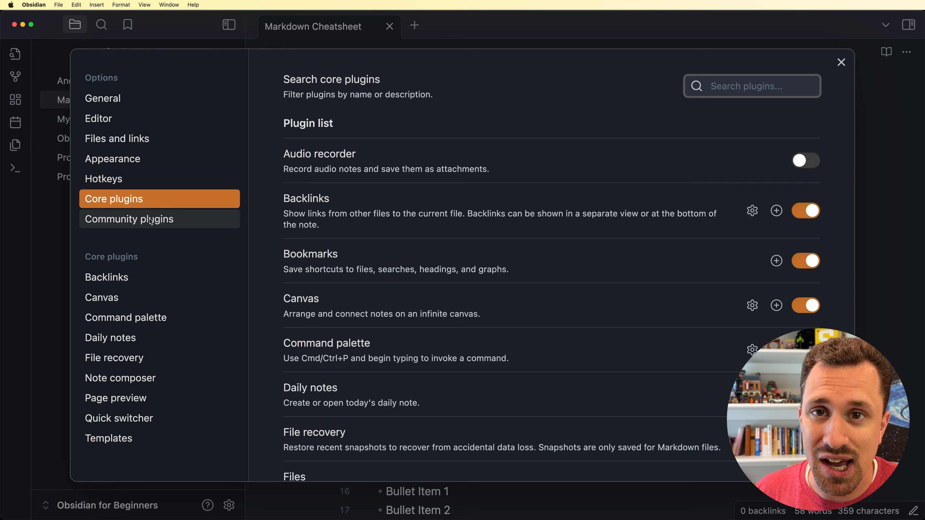
- Look through the core plugins list, examining the plugins' descriptions, their on/off states and their settings and hotkey options
{"action": "scroll", "coordinate": [599, 211], "scroll_direction": "down", "scroll_amount": 3}
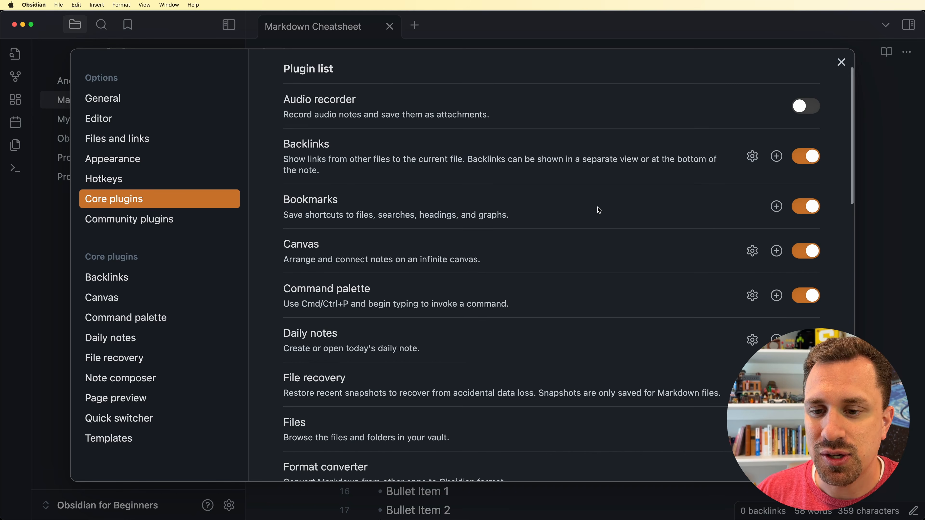
{"action": "scroll", "coordinate": [599, 210], "scroll_direction": "down", "scroll_amount": 3}
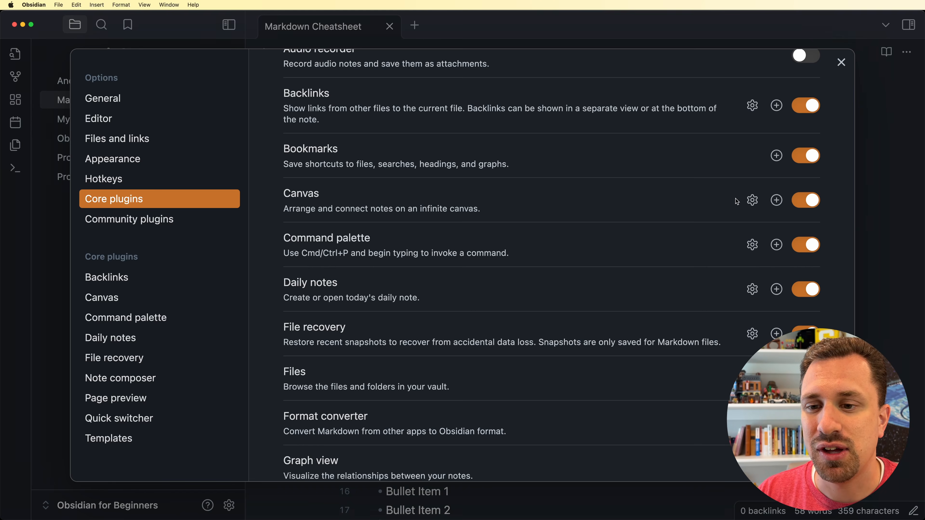
{"action": "scroll", "coordinate": [714, 199], "scroll_direction": "down", "scroll_amount": 4}
{"action": "scroll", "coordinate": [714, 198], "scroll_direction": "up", "scroll_amount": 2}
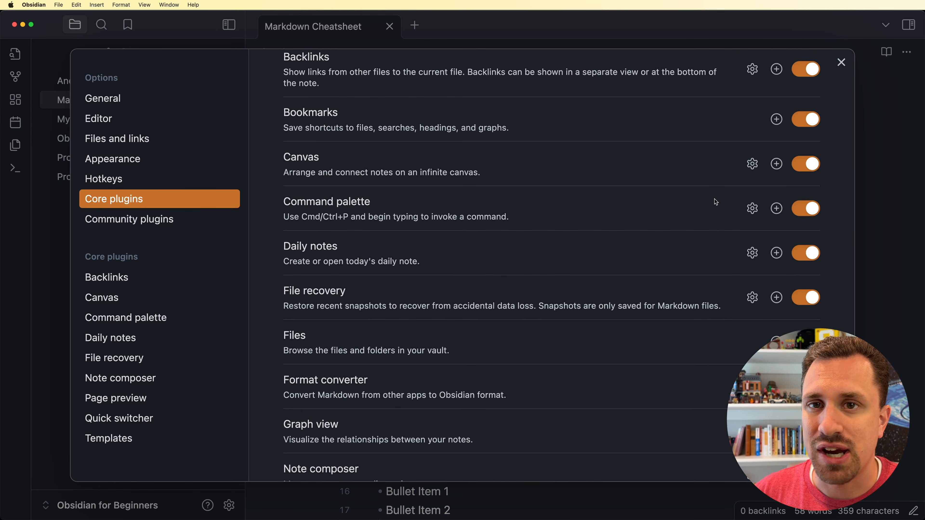
{"action": "scroll", "coordinate": [716, 202], "scroll_direction": "down", "scroll_amount": 3}
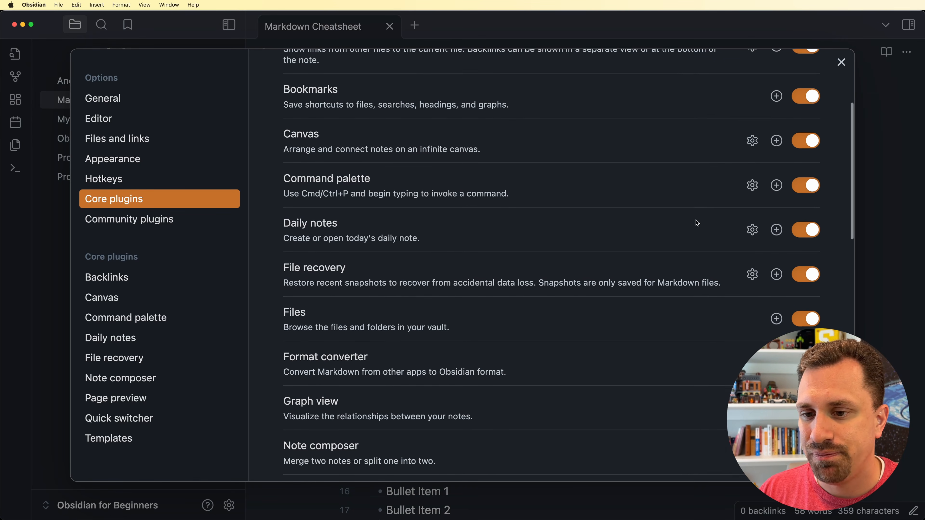
{"action": "scroll", "coordinate": [697, 222], "scroll_direction": "up", "scroll_amount": 6}
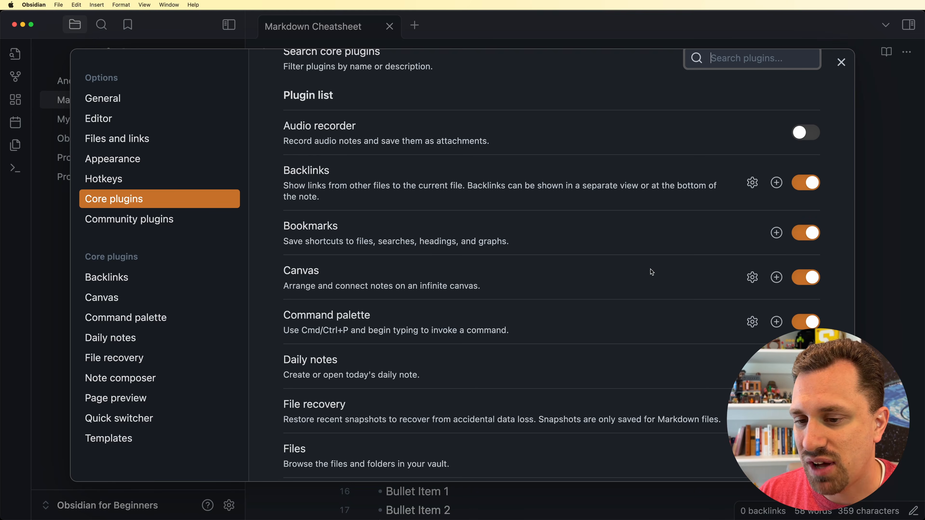
{"action": "scroll", "coordinate": [652, 272], "scroll_direction": "down", "scroll_amount": 2}
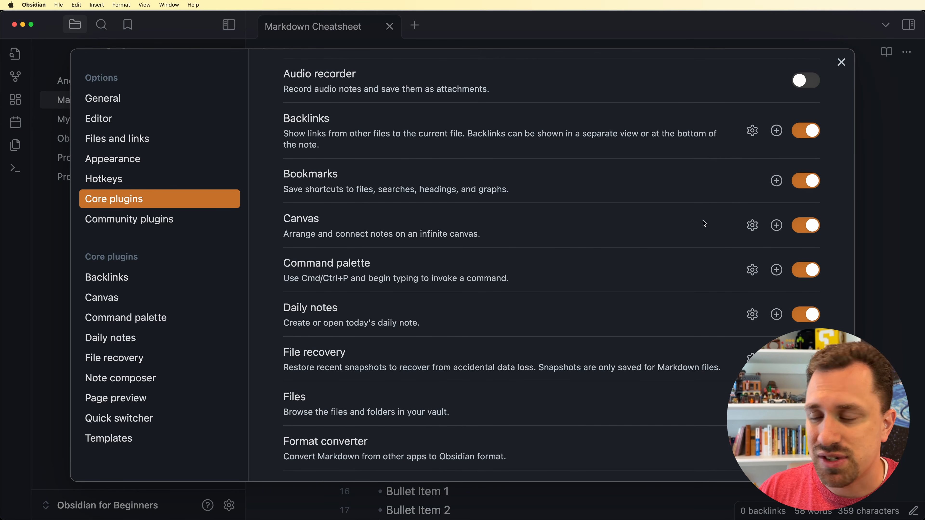
{"action": "scroll", "coordinate": [702, 219], "scroll_direction": "down", "scroll_amount": 4}
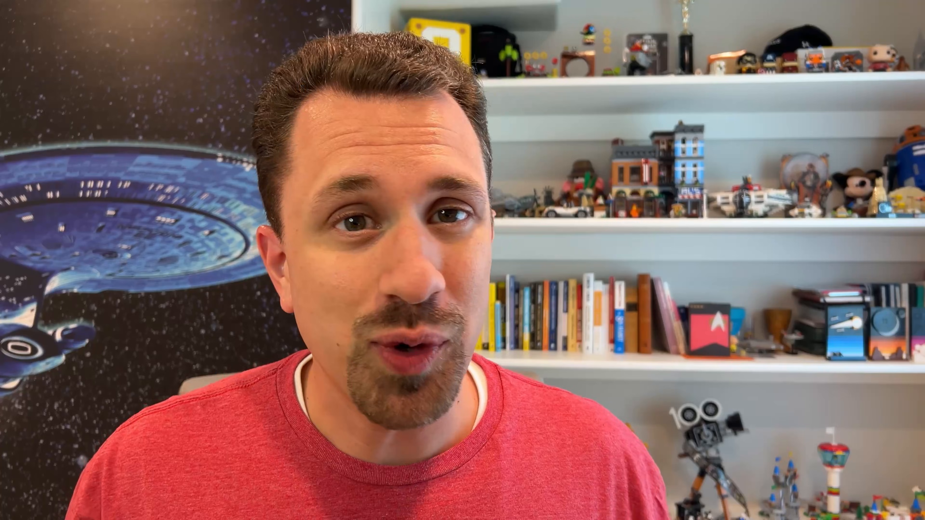